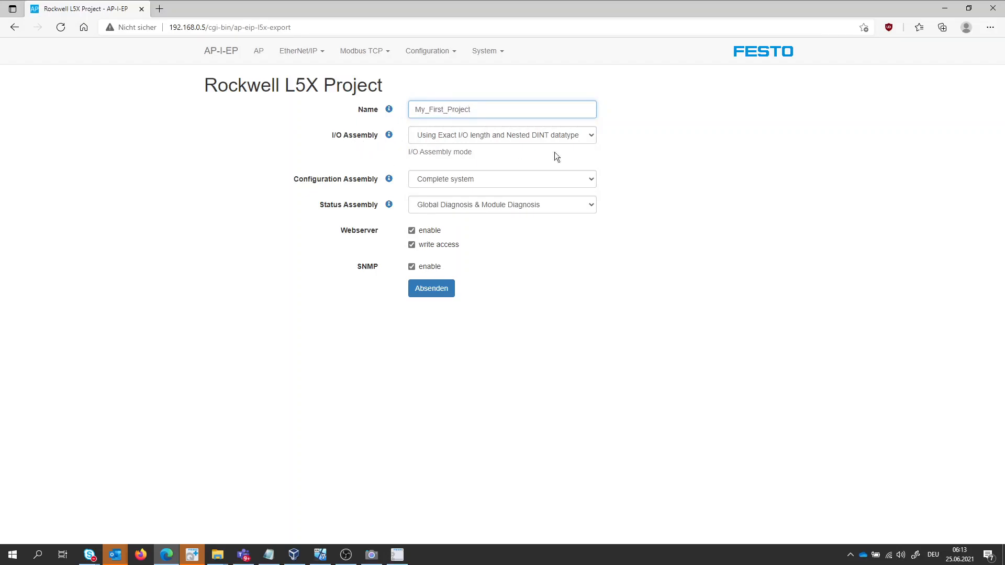
- Set the I/O assembly to exact I/O length and best fitting datatype (memory optimized), and download the generated My_First_Project L5X file
click(592, 136)
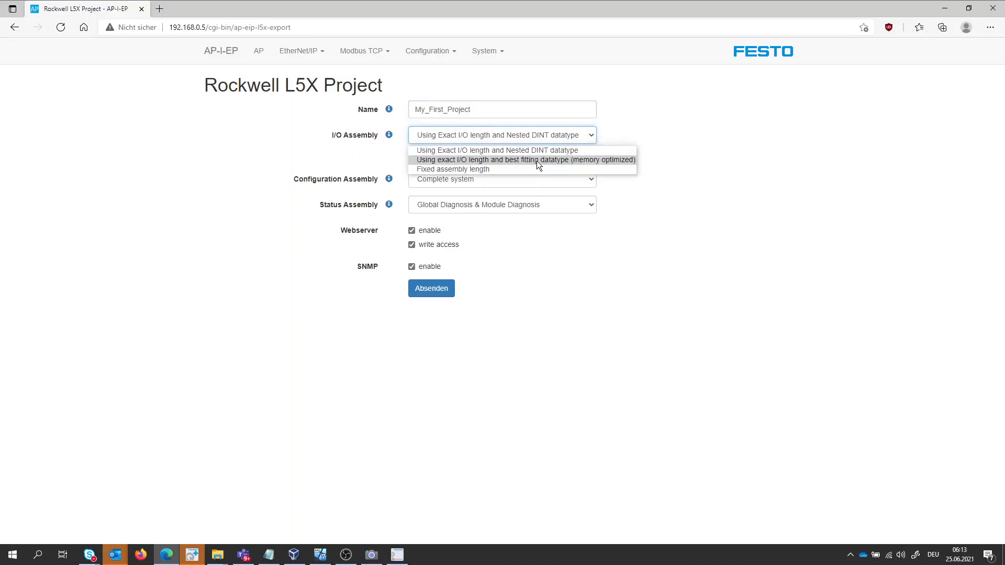
click(538, 165)
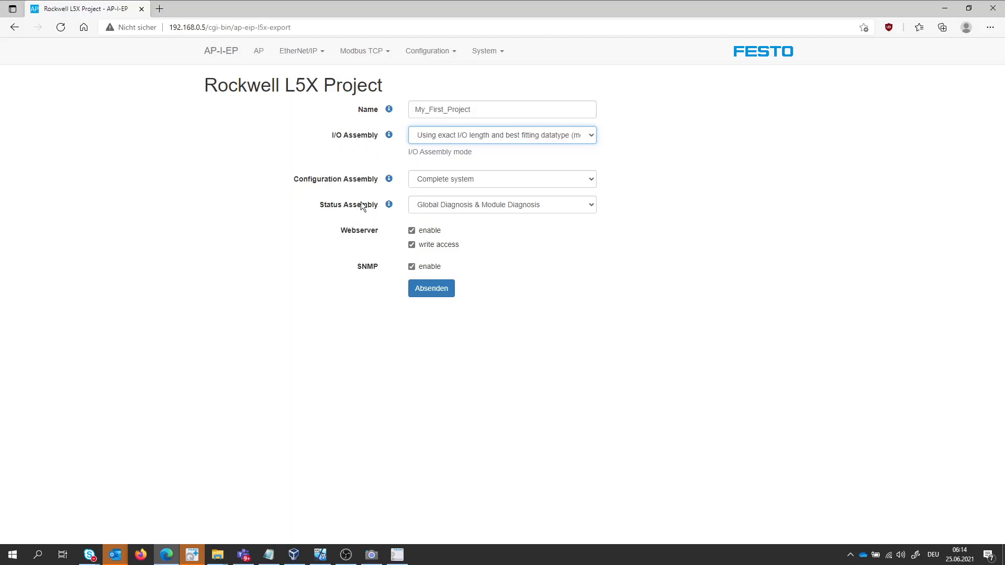
click(389, 135)
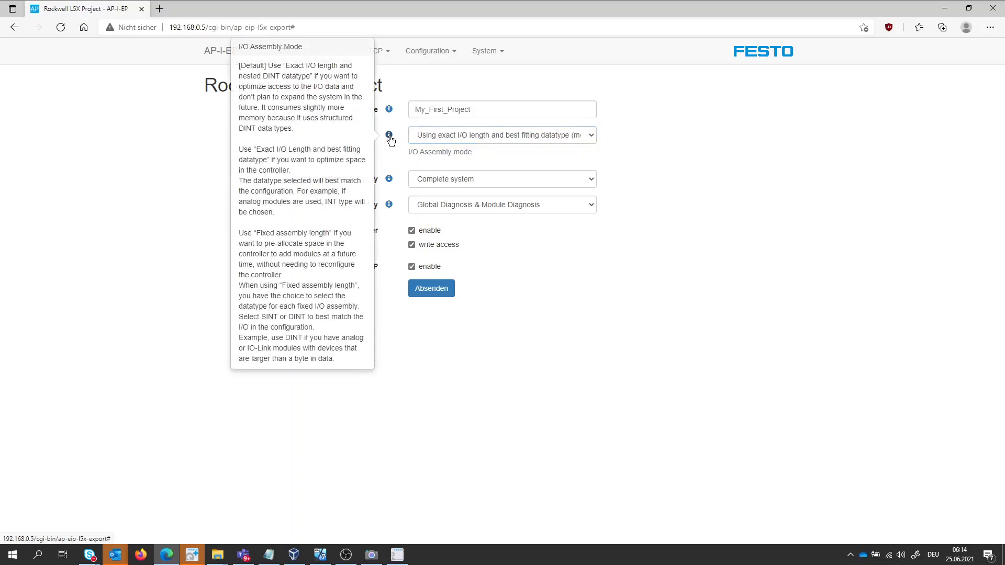
click(393, 152)
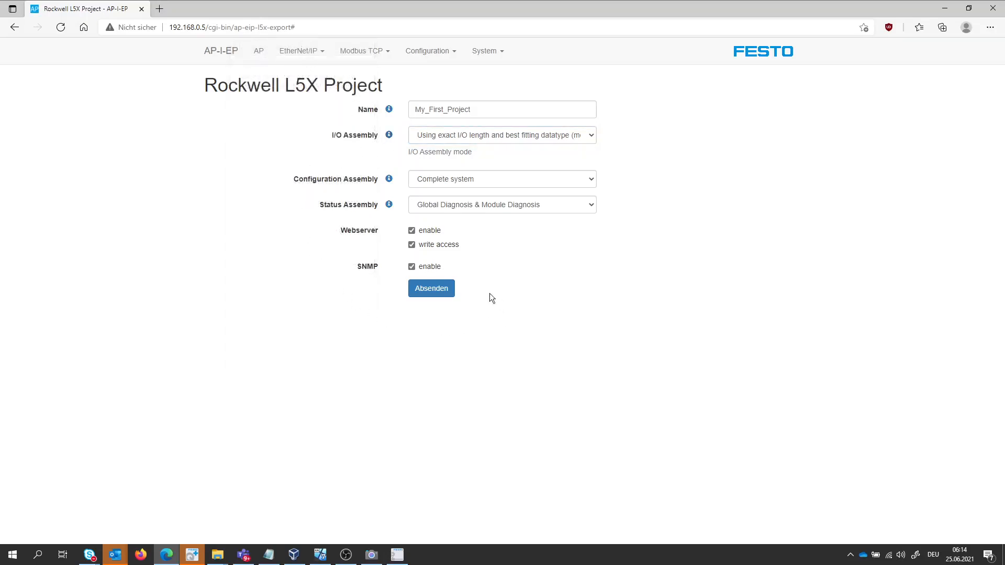
click(427, 294)
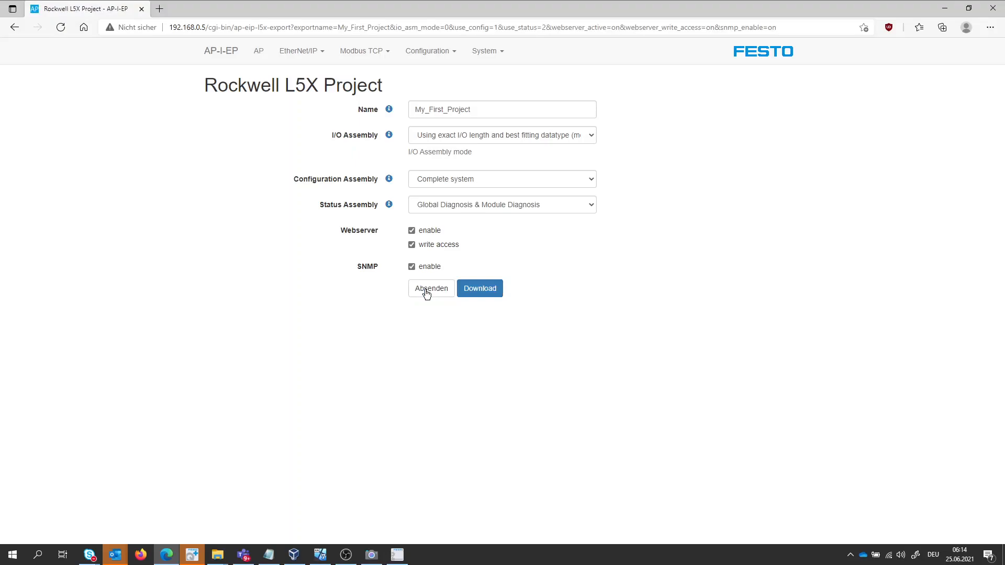
click(491, 295)
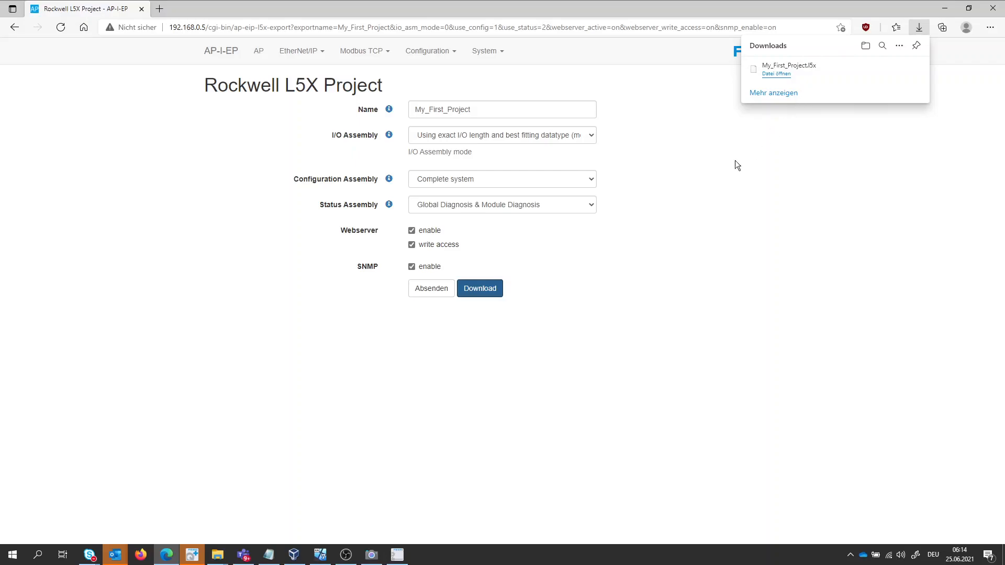
- Switch to the virtual machine, launch Studio 5000 and open the existing project My_First_Project.l5x from Downloads
click(320, 558)
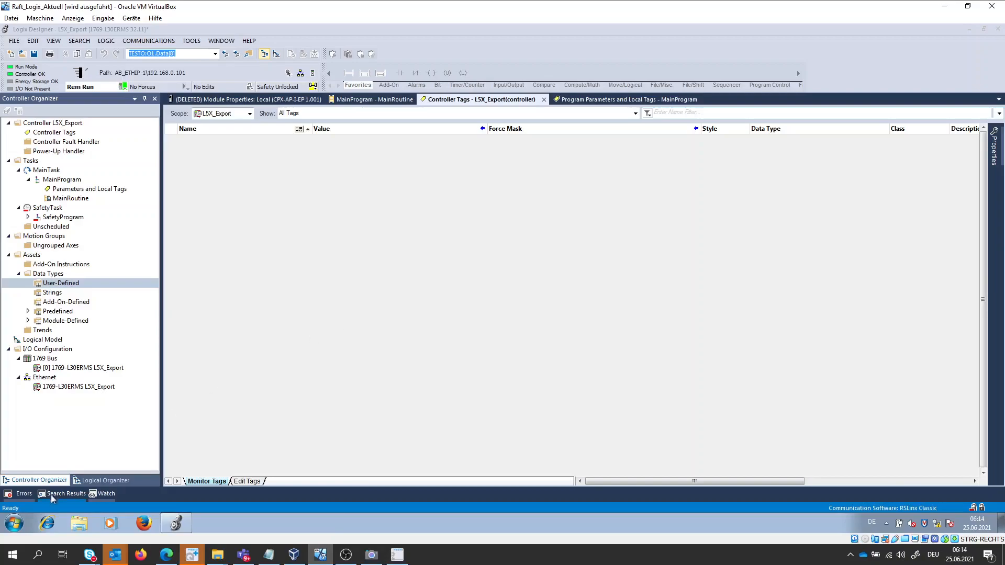
click(14, 523)
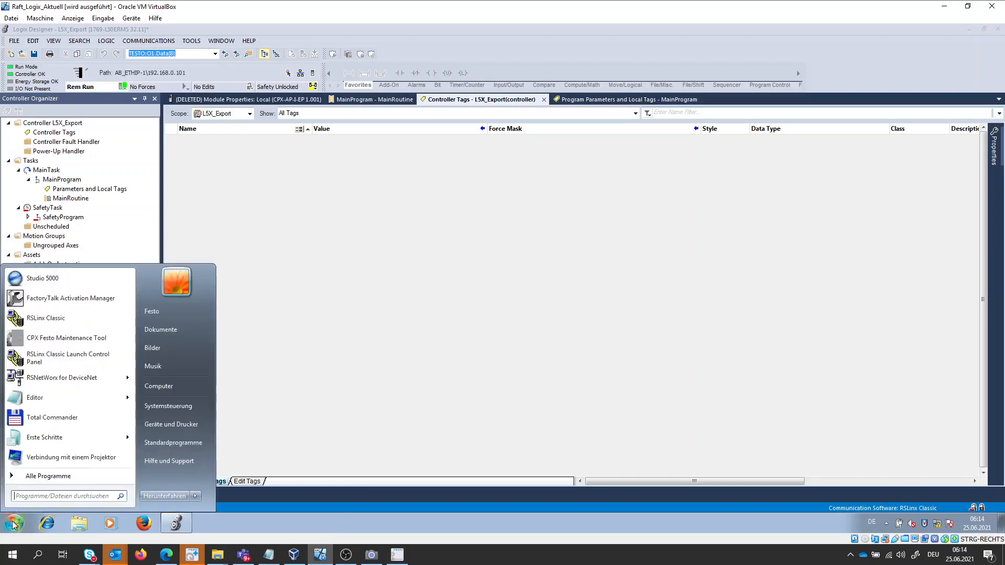
click(63, 282)
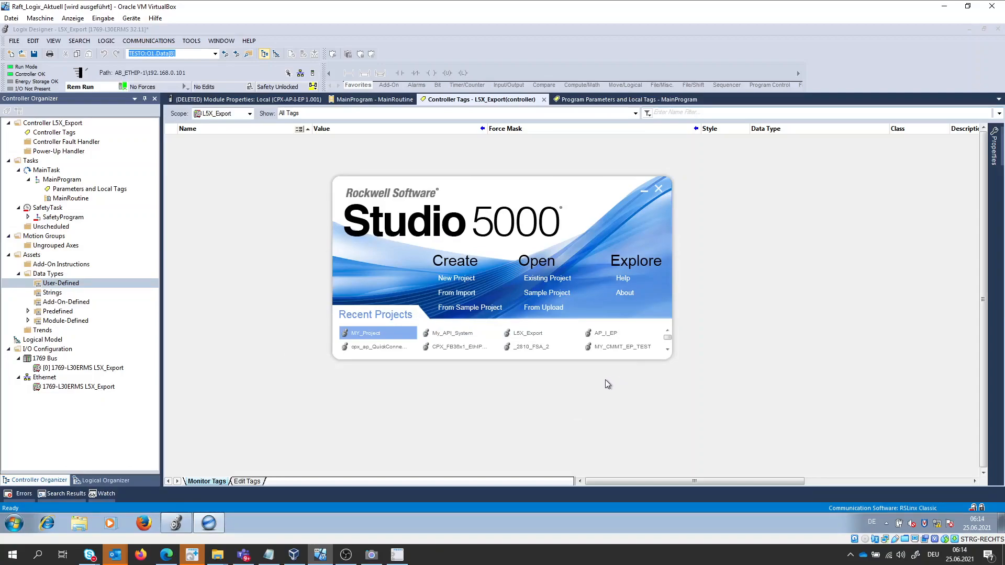
click(543, 279)
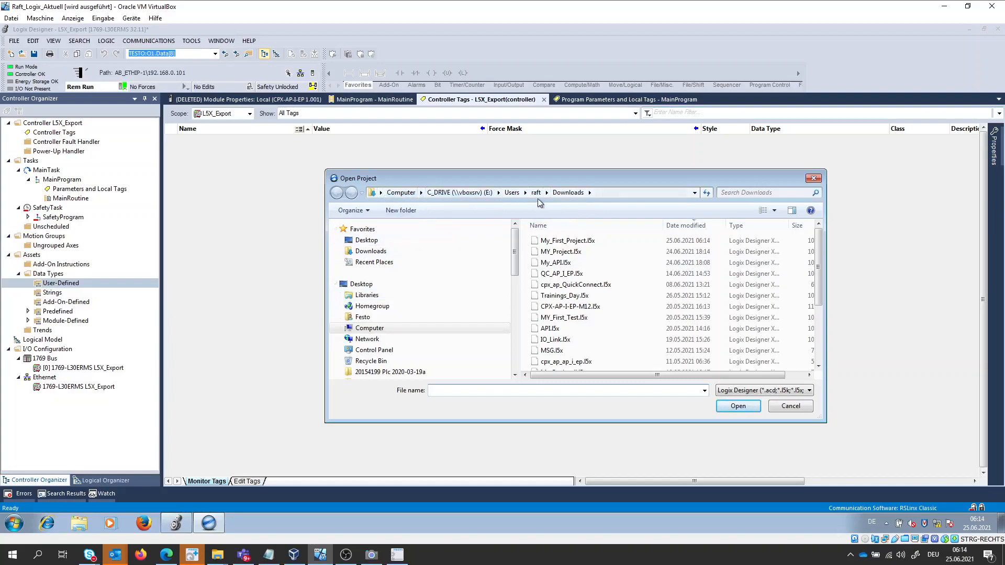
double_click(561, 242)
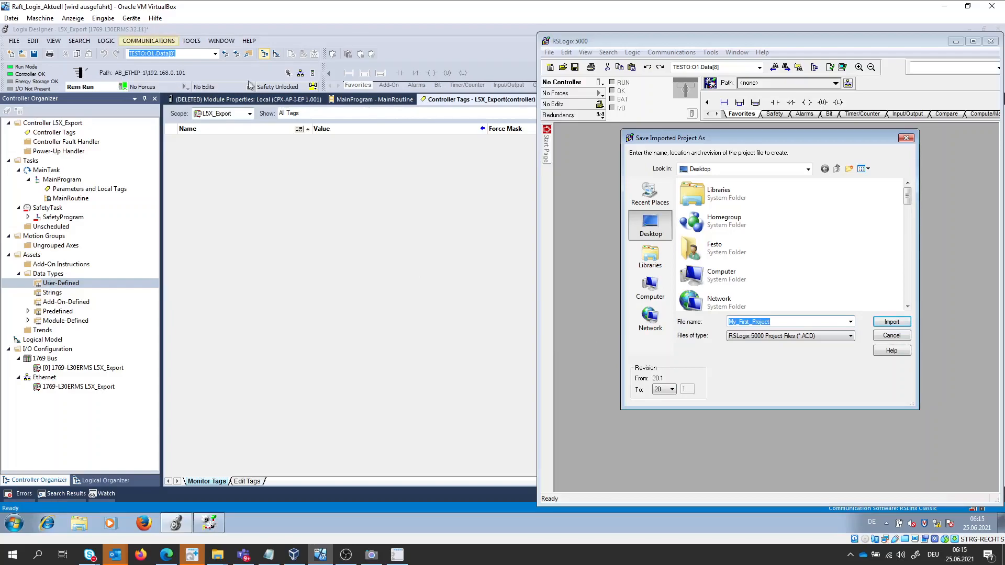
- Import the project to the Desktop as My_First_Project with the target revision set to 32
click(671, 389)
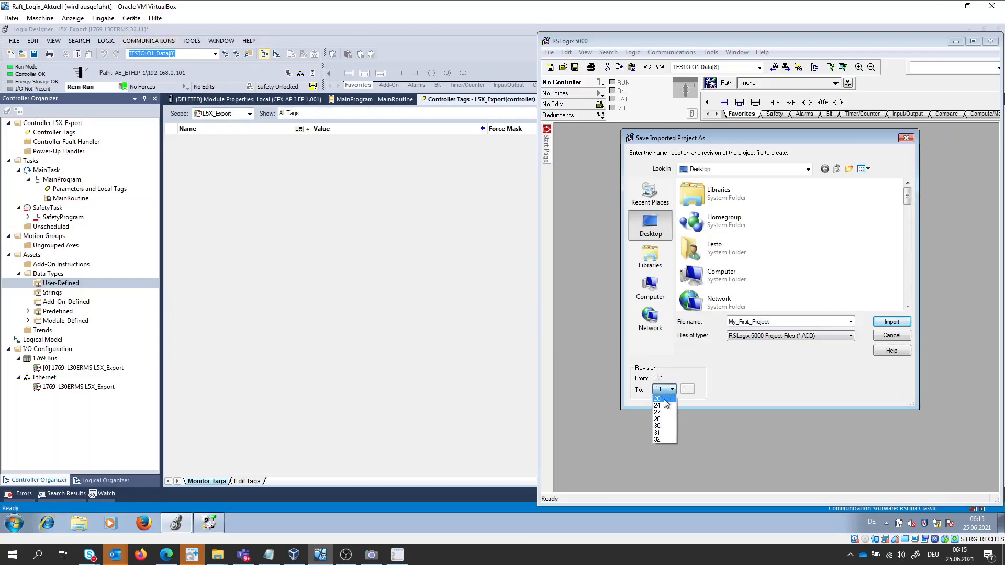
click(666, 440)
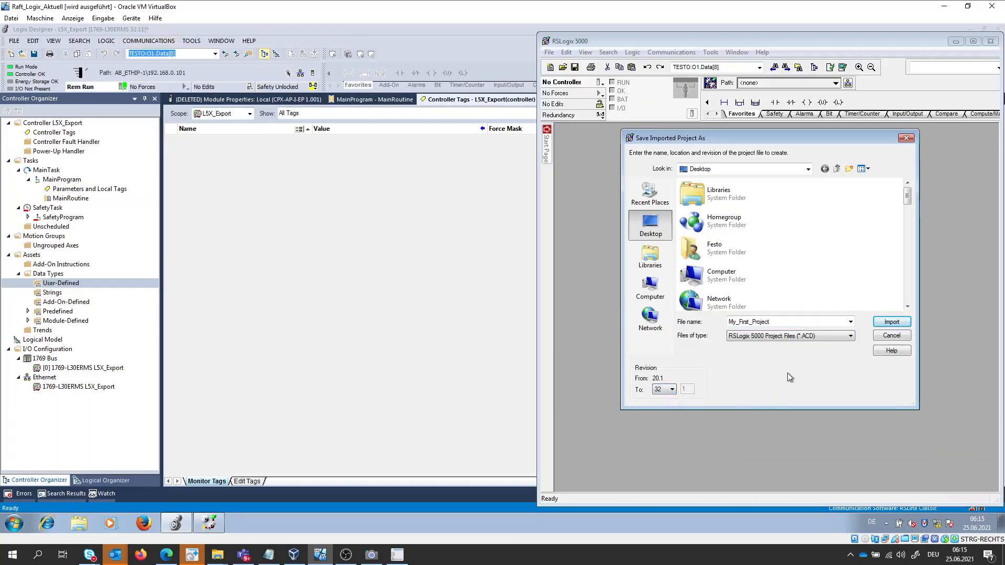
click(895, 323)
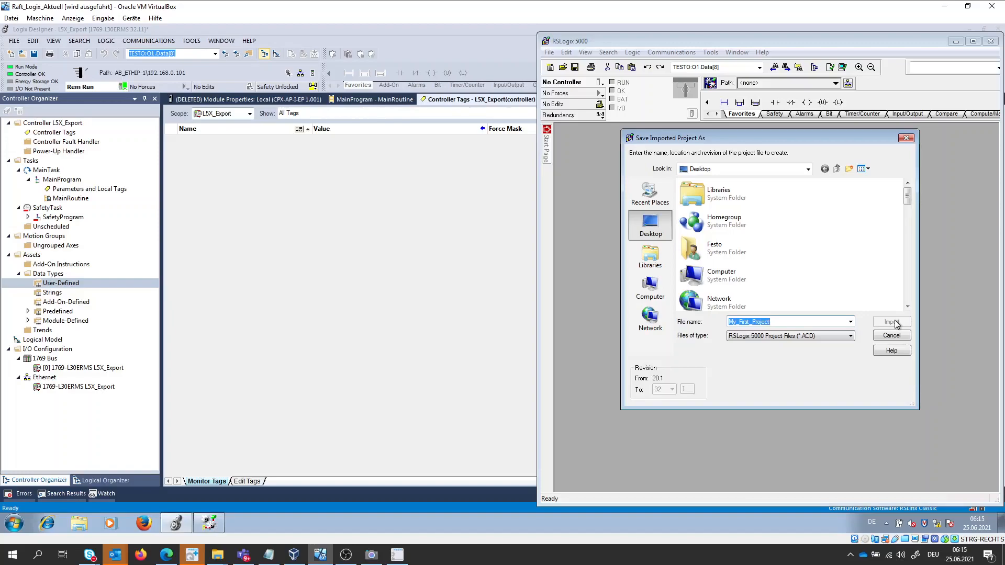
- Take the L5X_Export project offline and restore its window so it sits beside the imported project
click(332, 254)
click(122, 87)
click(140, 98)
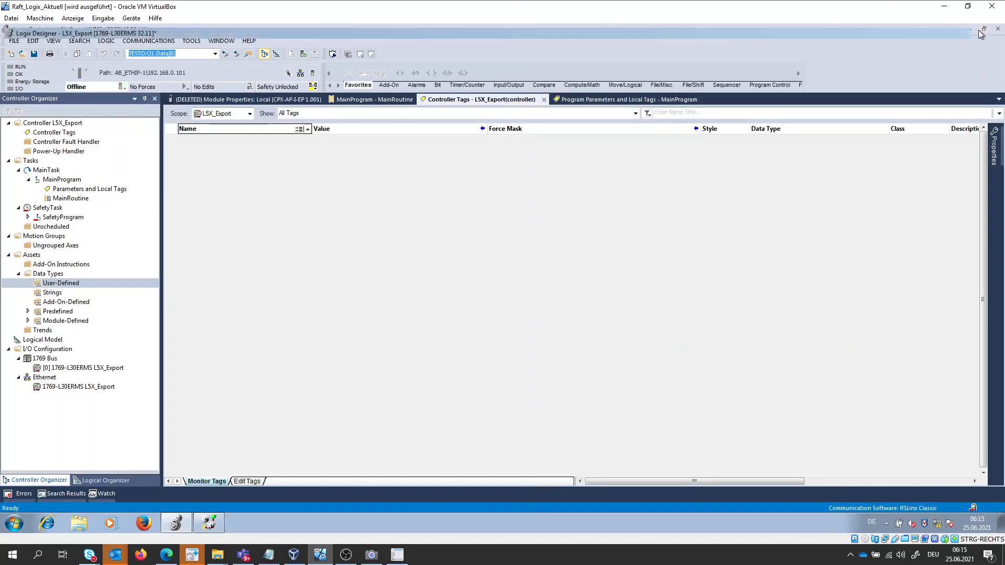
click(984, 29)
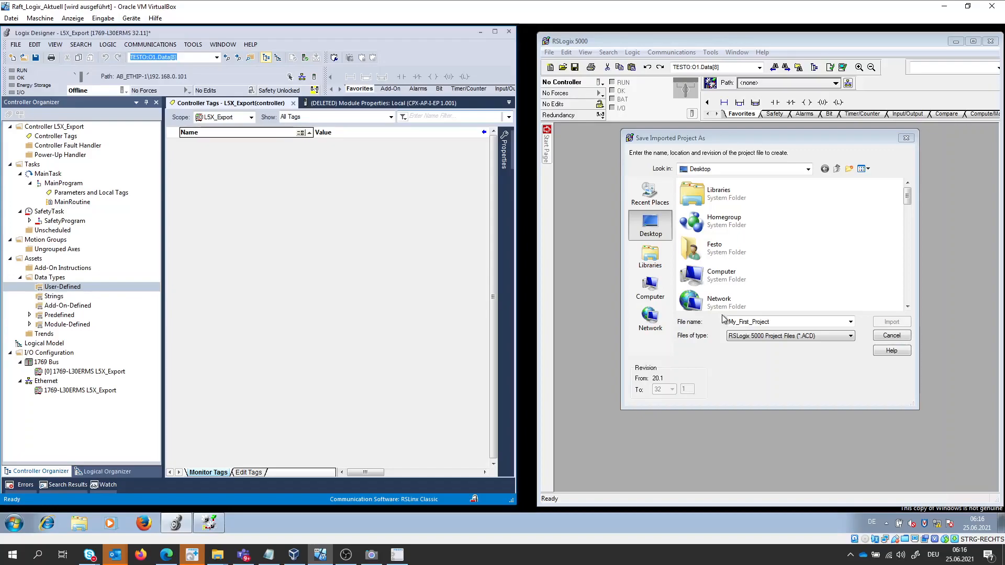
key(Return)
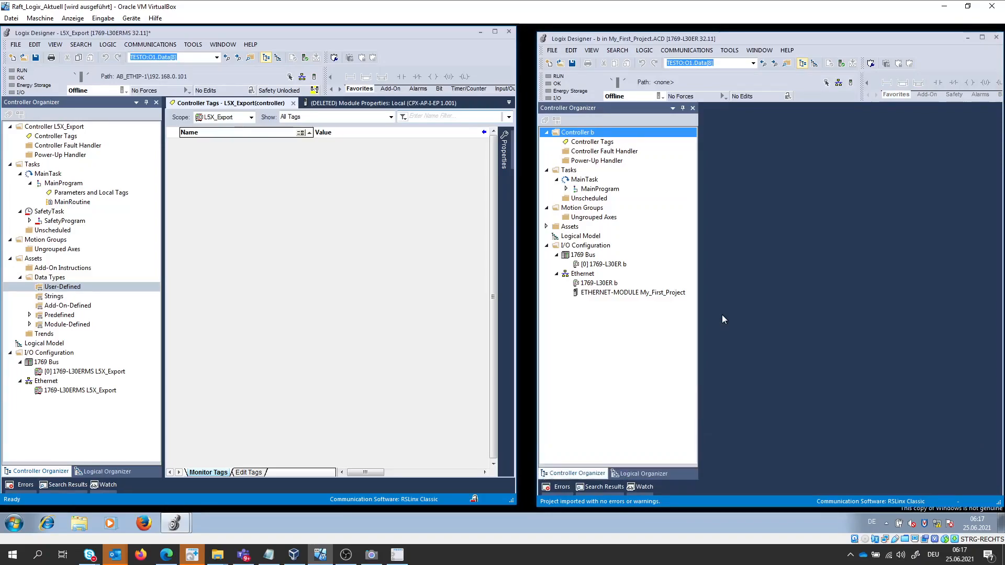
- Open the properties of the imported ETHERNET-MODULE My_First_Project and copy the module to the Ethernet network of the L5X_Export project
click(596, 294)
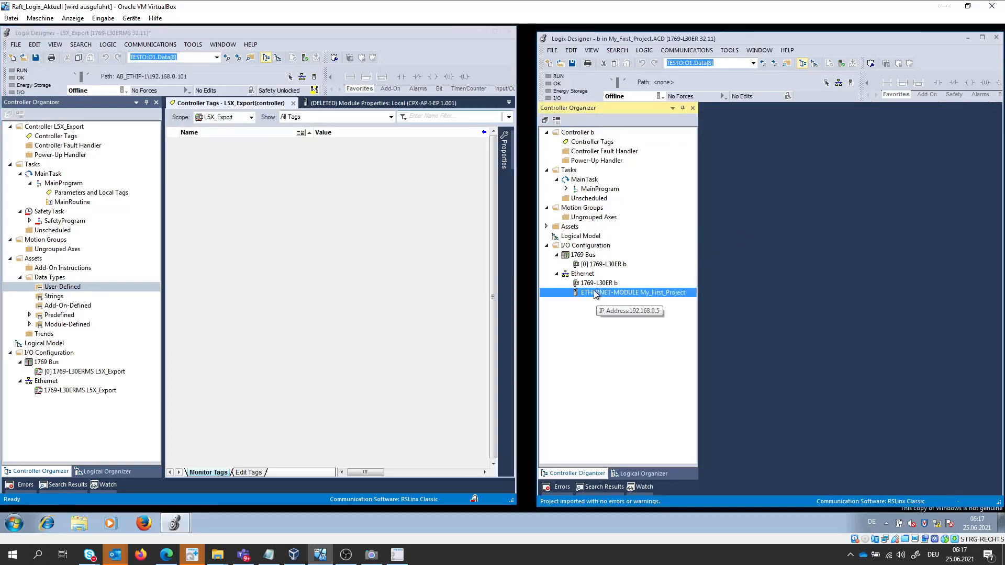
double_click(595, 295)
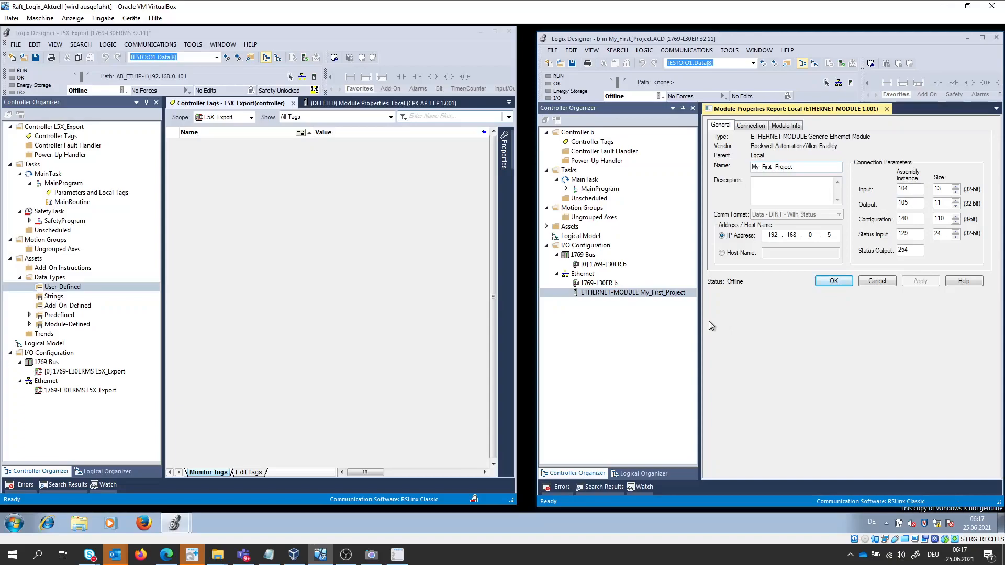
mouse_move(592, 297)
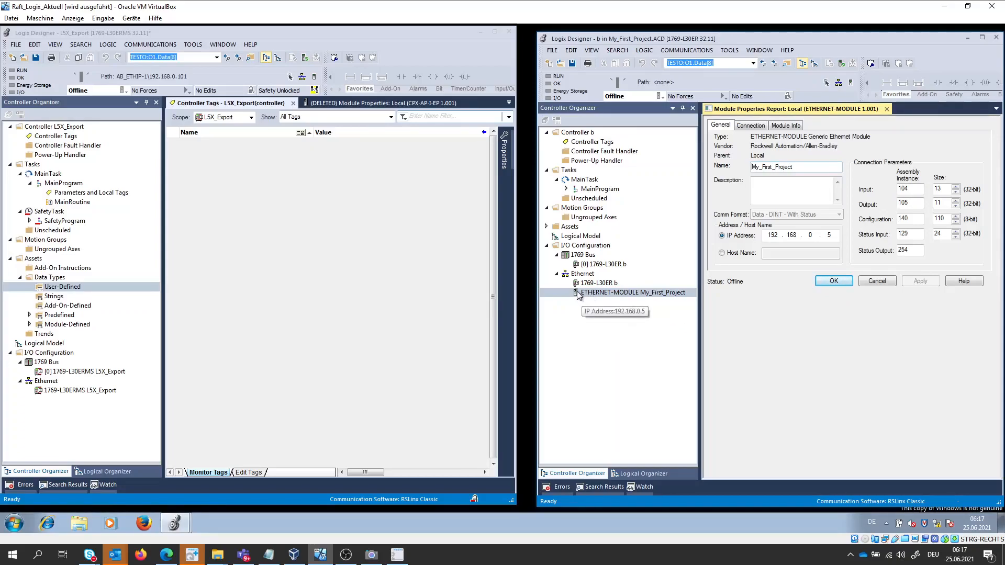
drag(576, 291, 33, 385)
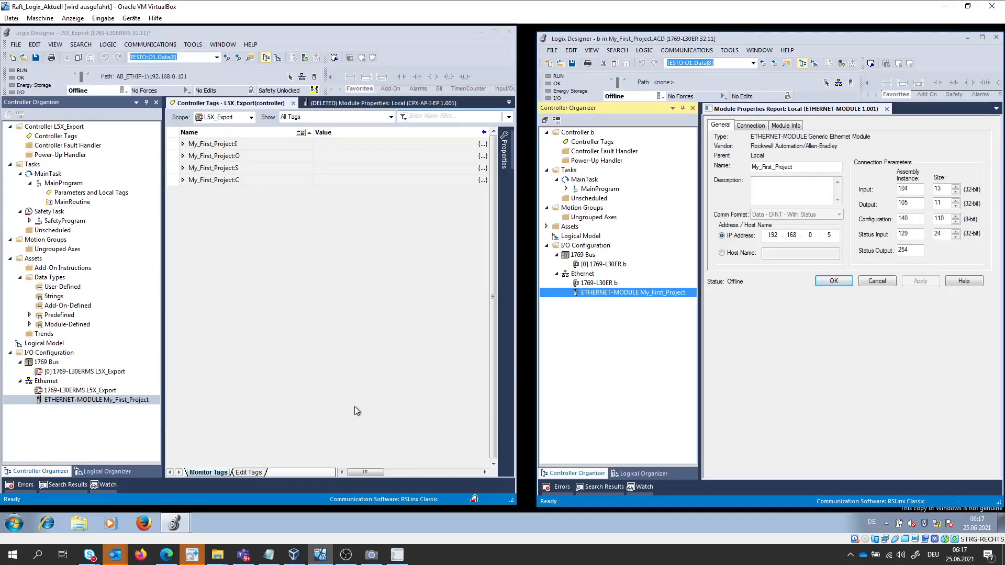
- Copy all user-defined data types, from dt_module_8197_inputs to dt_My_First_Project_status, from the imported project into L5X_Export's user-defined data types
click(546, 227)
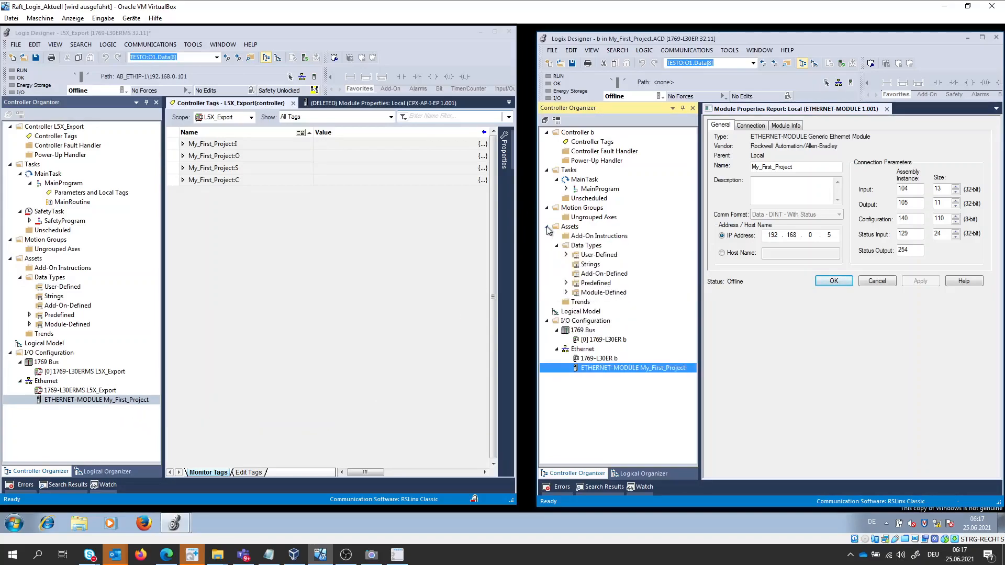
click(567, 256)
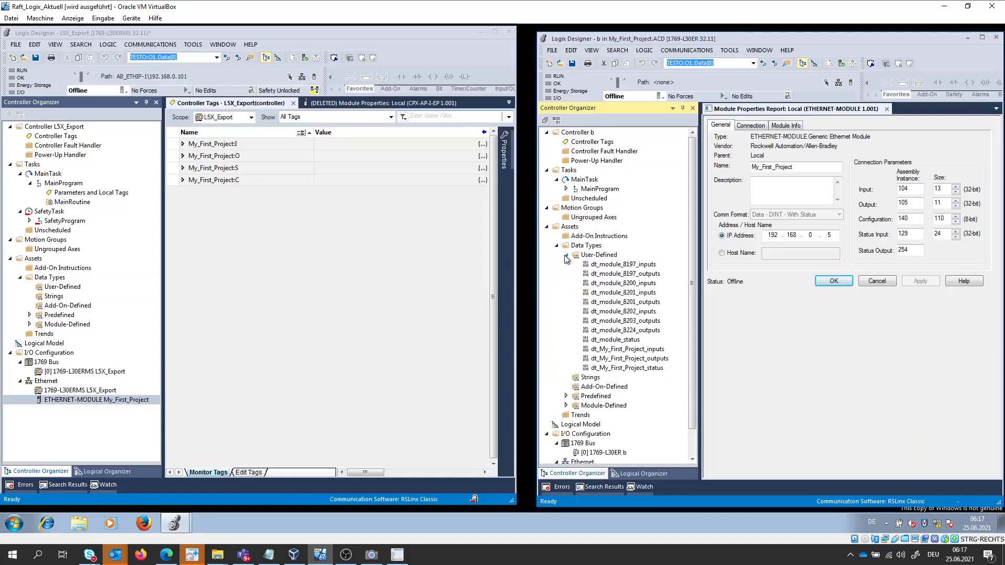
click(619, 265)
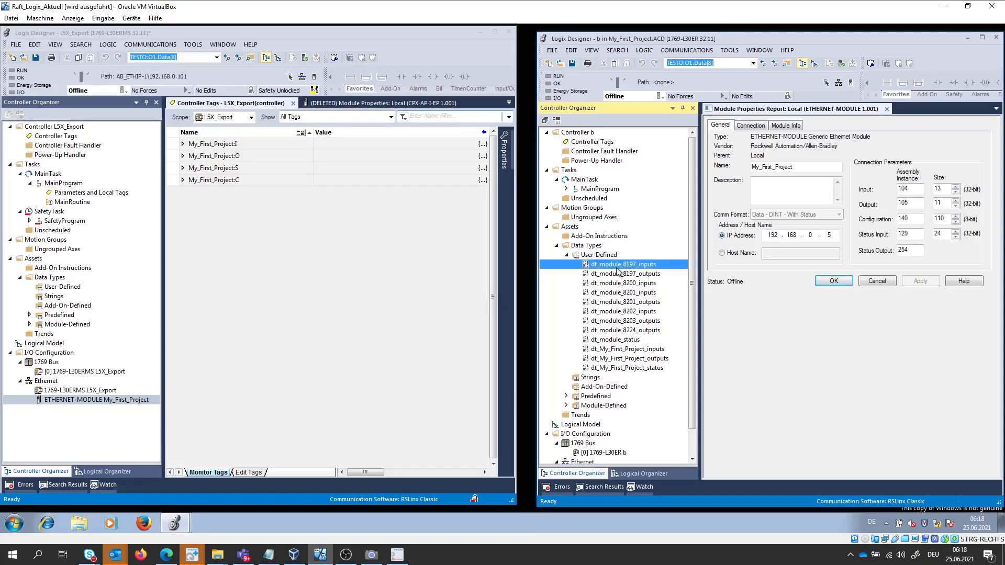
shift+click(618, 284)
shift+click(615, 292)
shift+click(615, 302)
shift+click(615, 312)
shift+click(615, 321)
shift+click(615, 330)
shift+click(616, 340)
shift+click(616, 350)
shift+click(621, 358)
shift+click(623, 368)
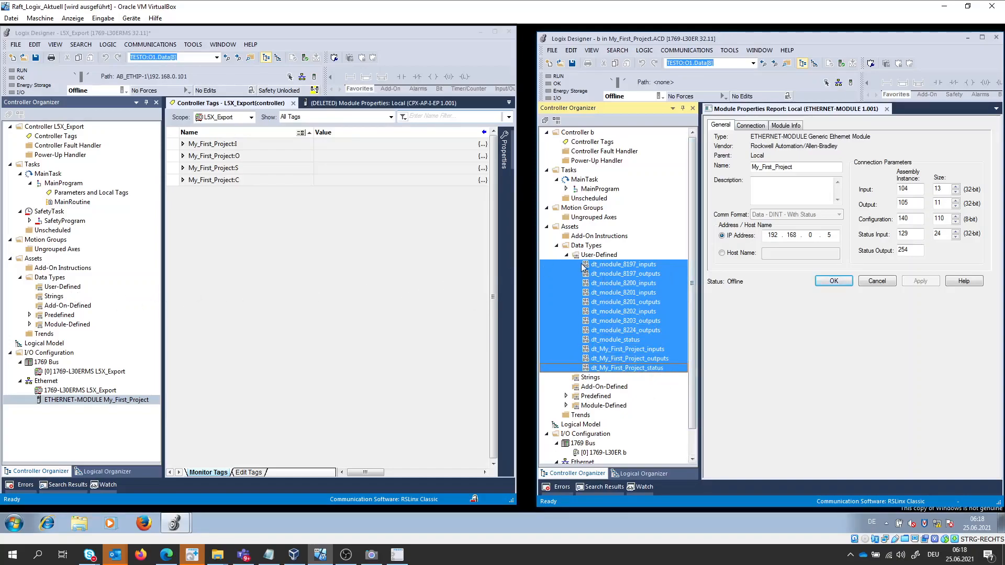
drag(585, 268, 63, 287)
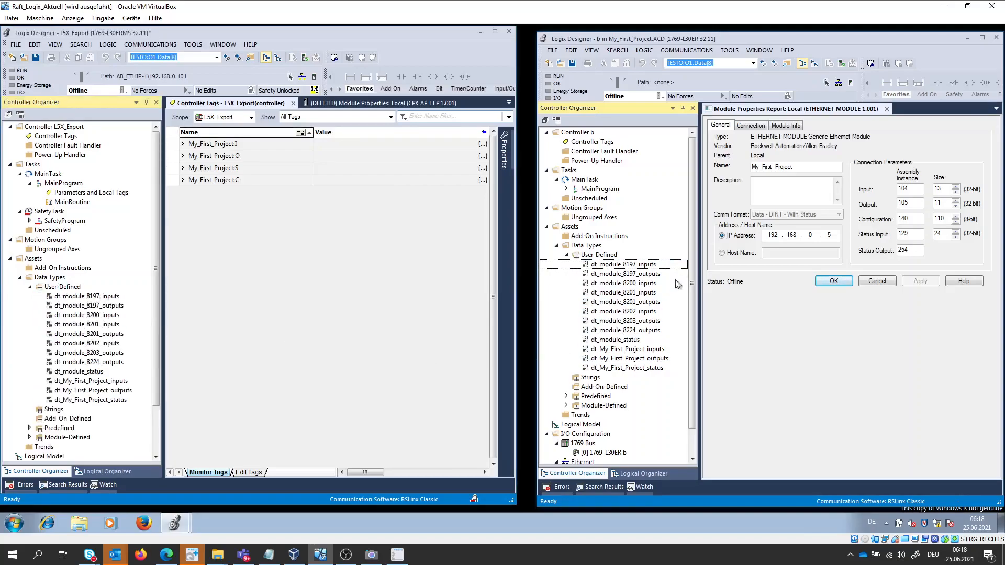
- Copy the controller tags My_First_Project_inputs, My_First_Project_outputs and My_First_Project_status from the imported project into L5X_Export's editable controller tags
double_click(593, 142)
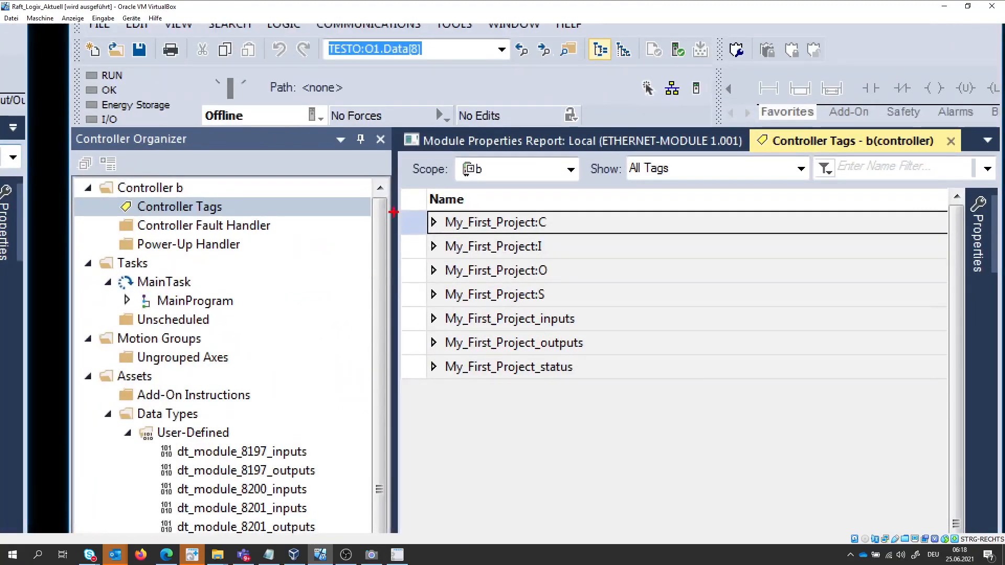
mouse_move(407, 205)
mouse_down()
mouse_move(411, 277)
mouse_move(562, 306)
mouse_up()
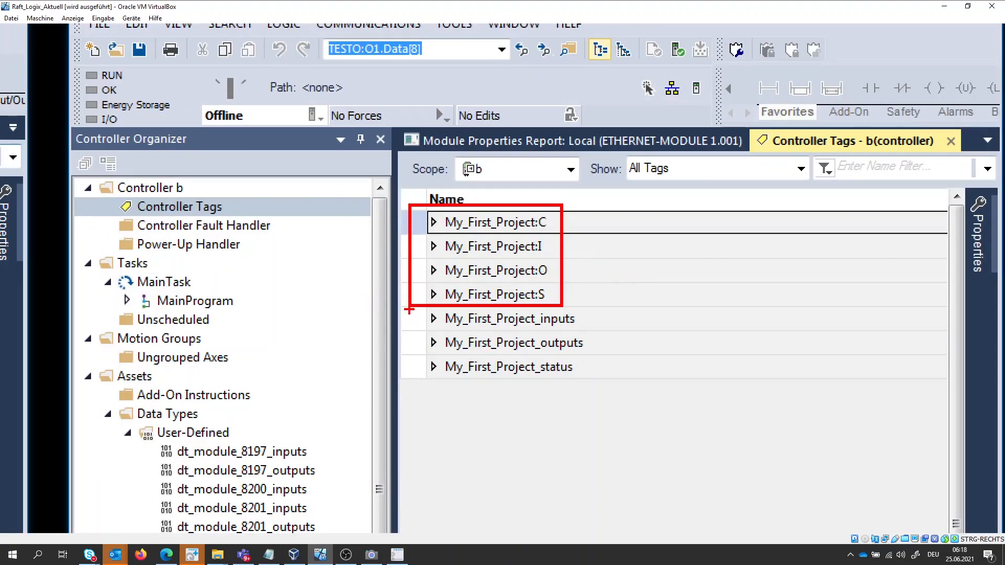
key(Escape)
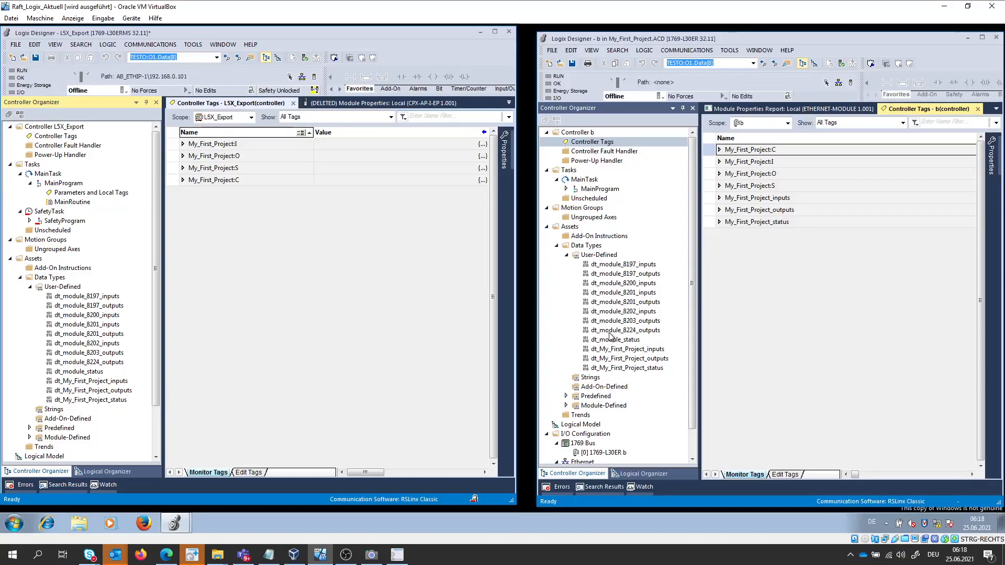
click(787, 474)
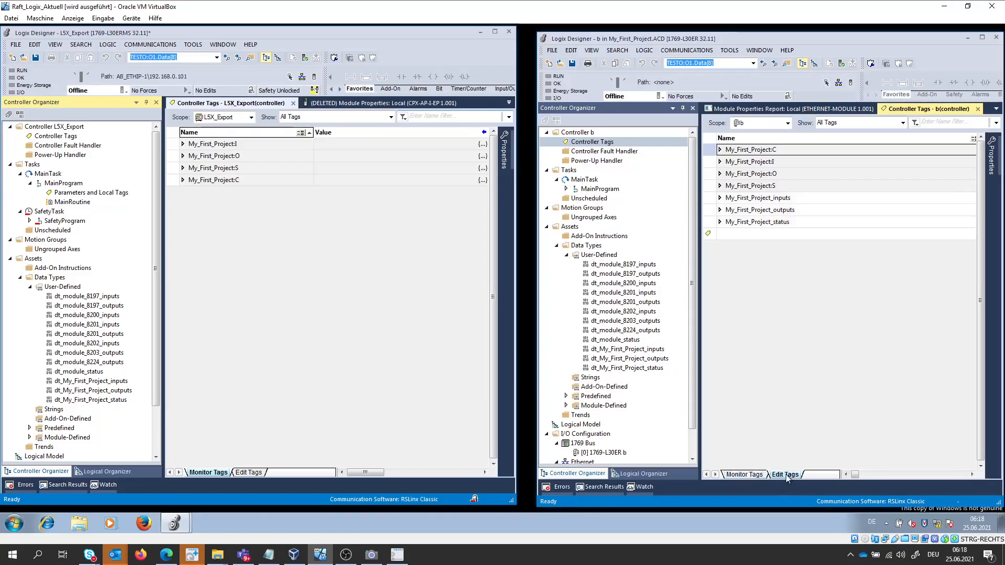
click(250, 473)
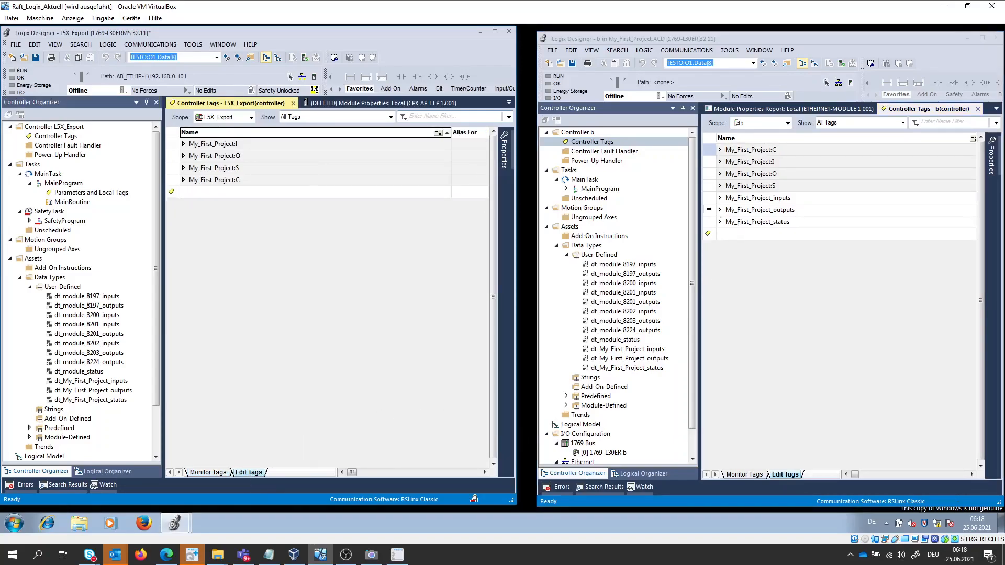
drag(706, 199, 707, 223)
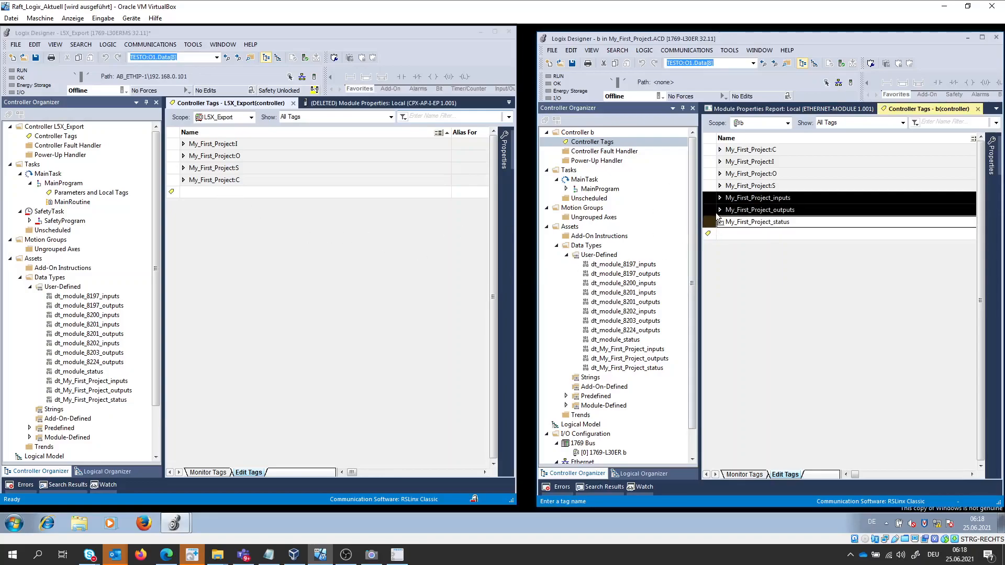
drag(718, 199, 201, 195)
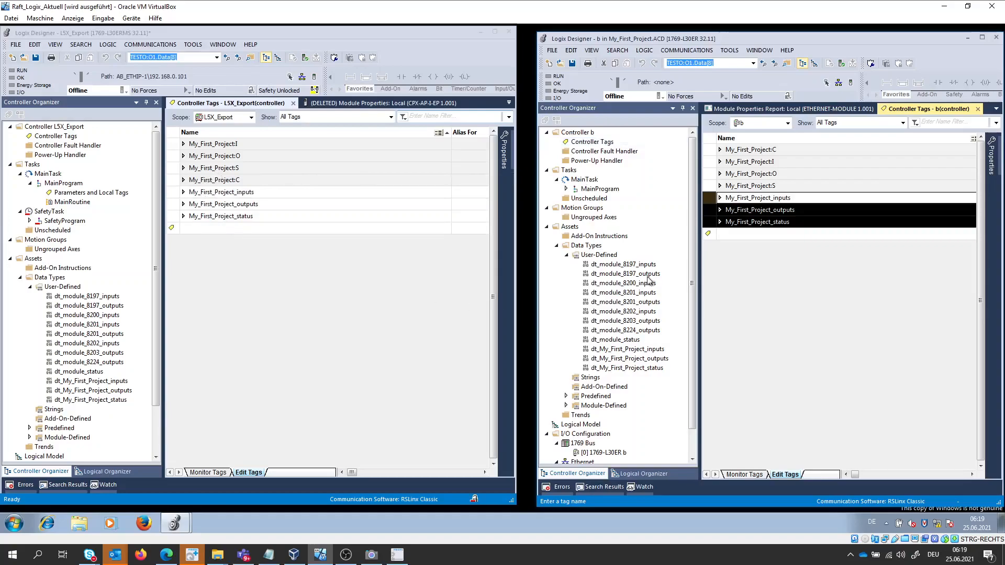
- Copy the three rungs of the imported project's MainRoutine into the MainRoutine of the L5X_Export project
click(566, 189)
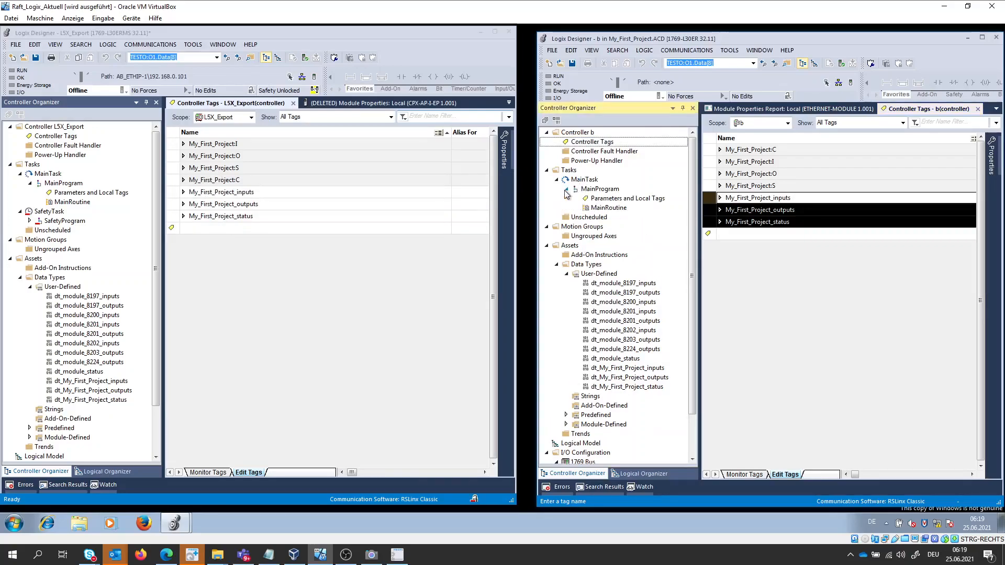
double_click(596, 210)
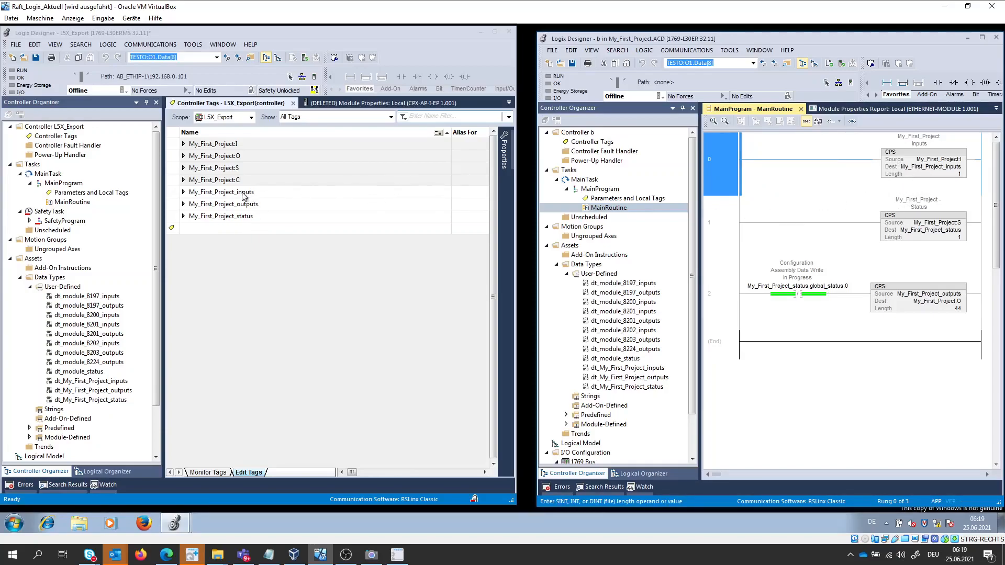
click(715, 223)
click(717, 282)
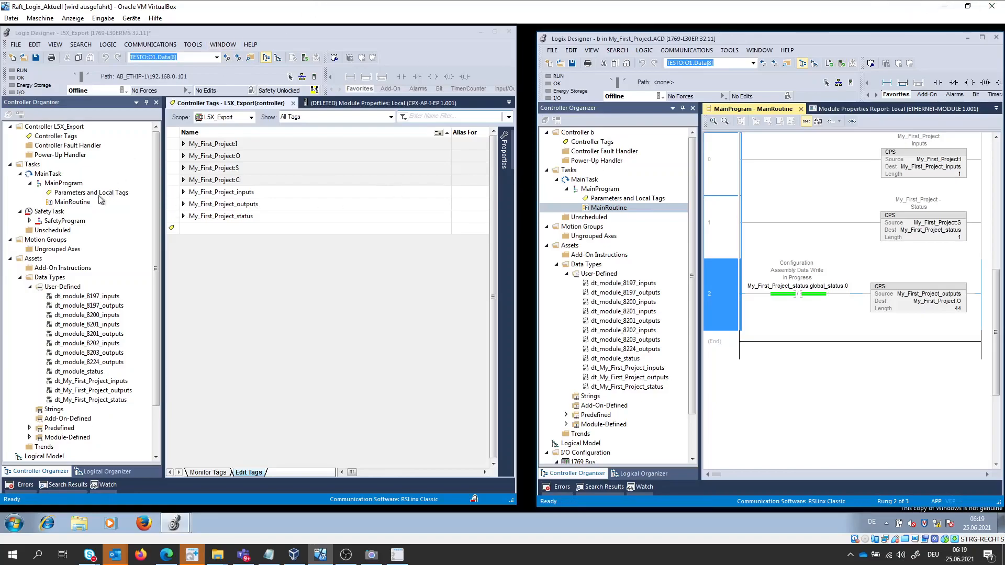
double_click(75, 202)
drag(733, 163, 197, 130)
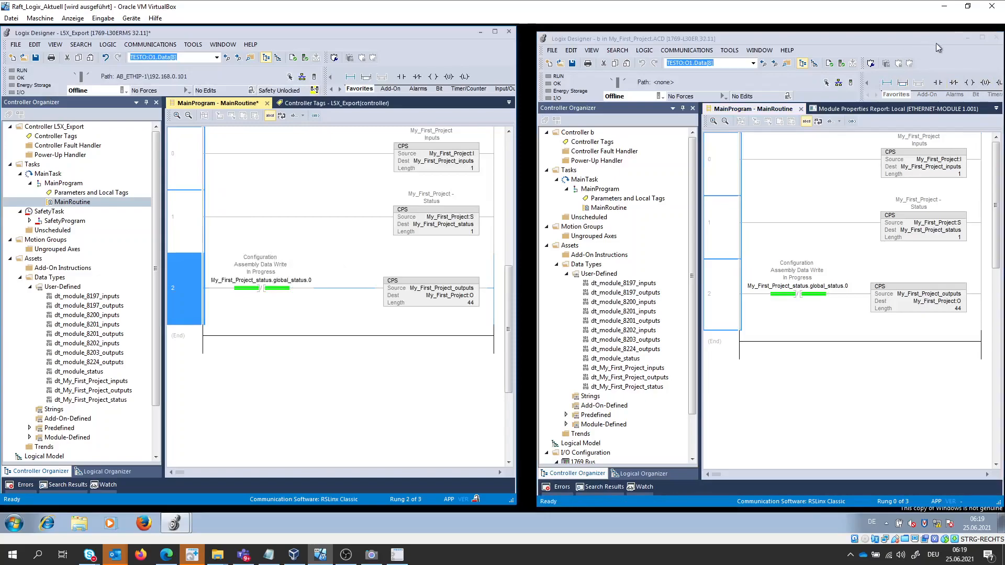
- Close the imported project, then download the maximized L5X_Export project to the controller and return it to Remote Run mode
click(997, 38)
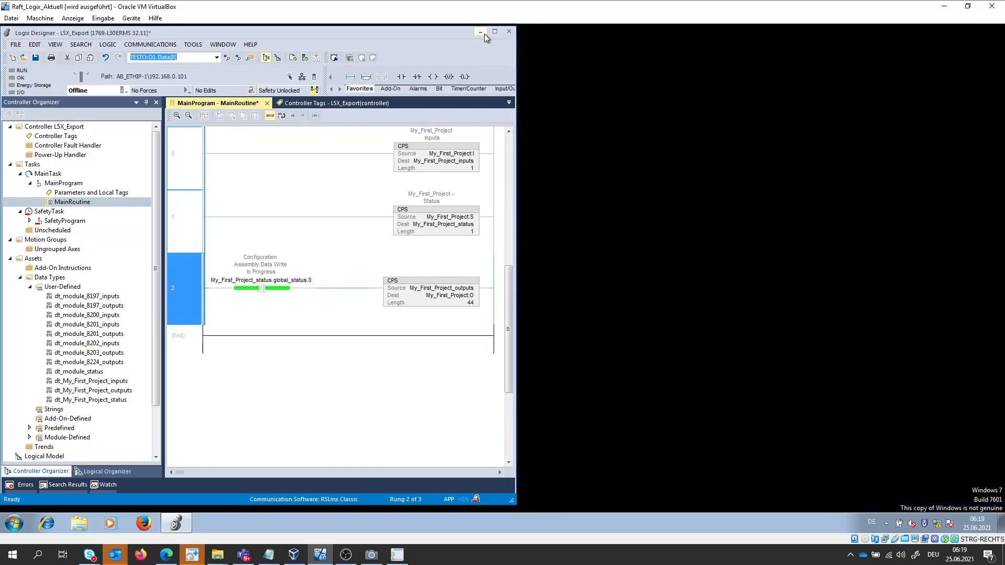
click(493, 33)
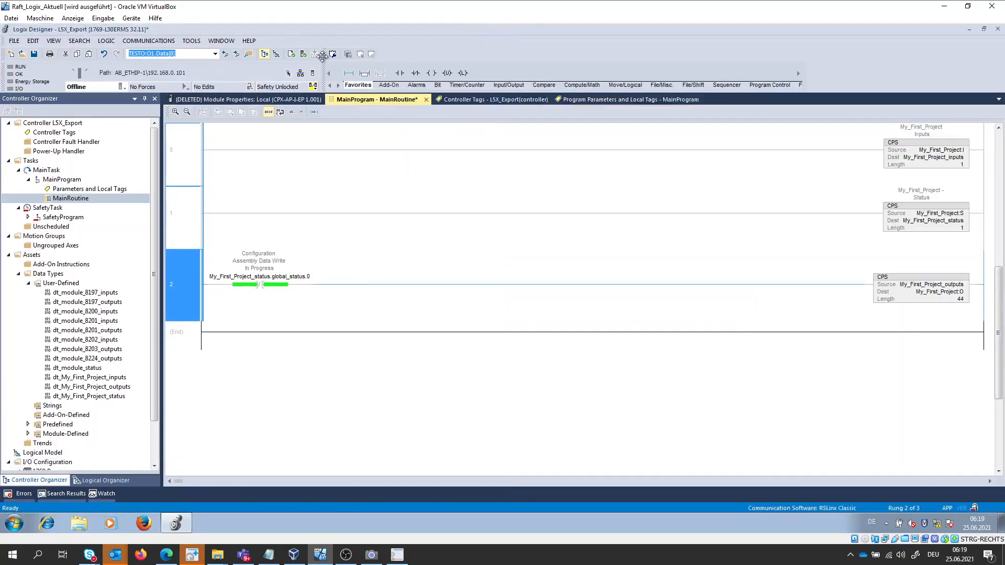
click(124, 86)
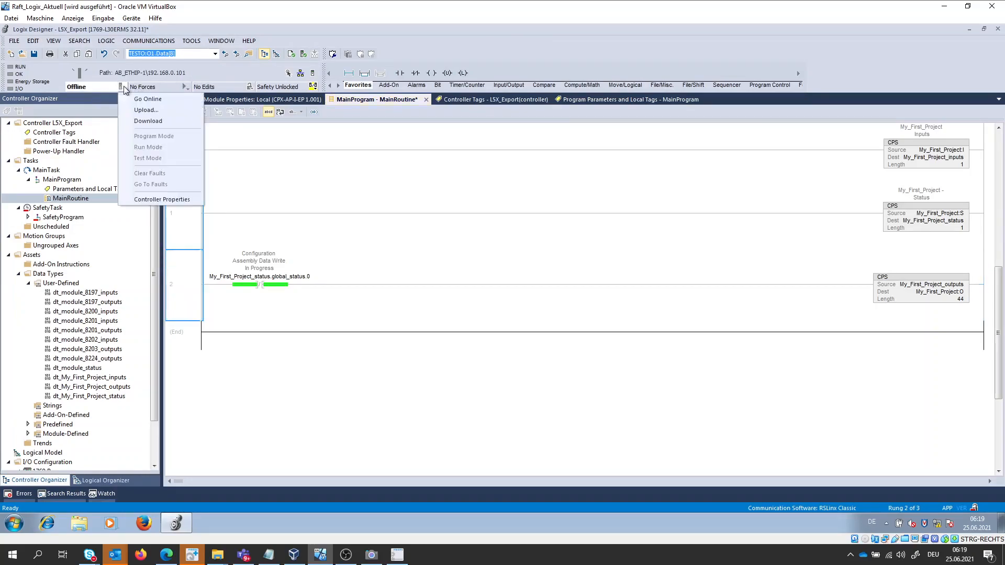
click(141, 121)
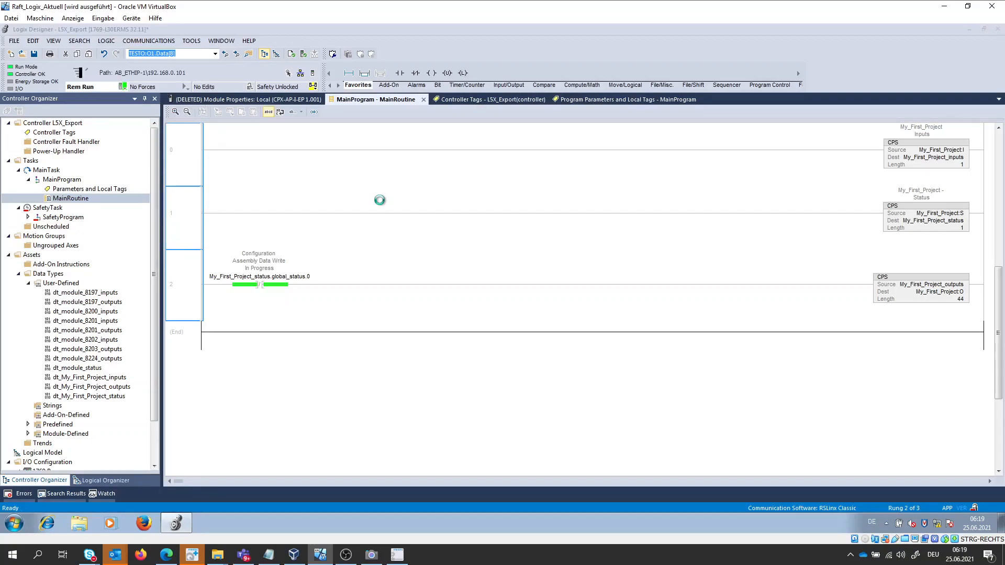
click(449, 376)
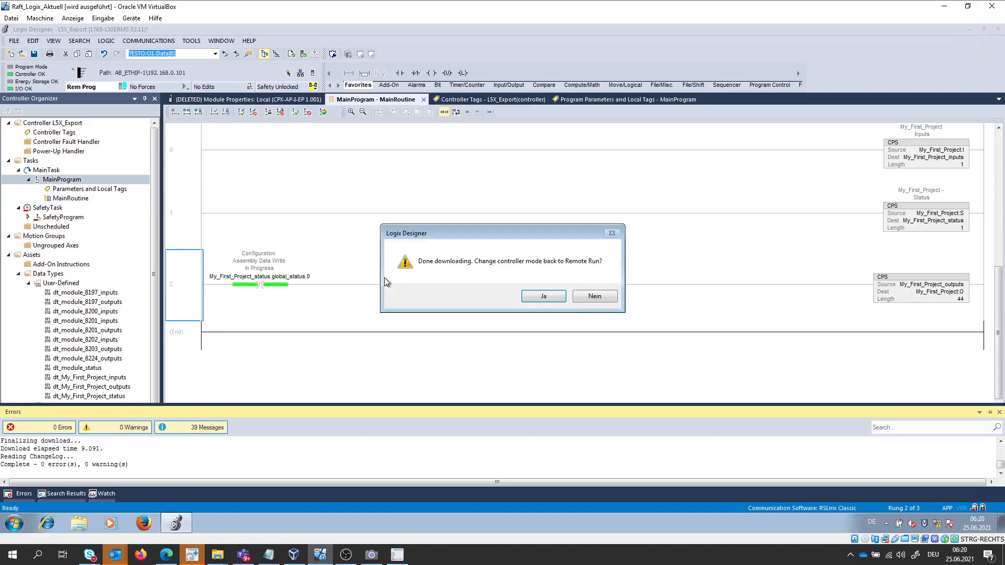
click(546, 297)
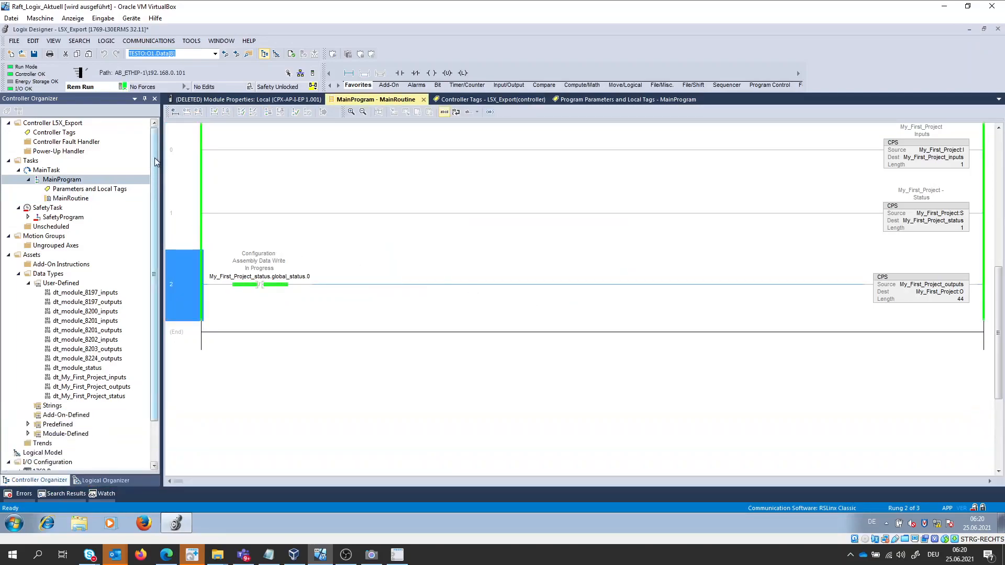
- Check ETHERNET-MODULE My_First_Project in the I/O configuration and inspect the module LEDs in the Camera app before returning to the project
drag(155, 158, 155, 199)
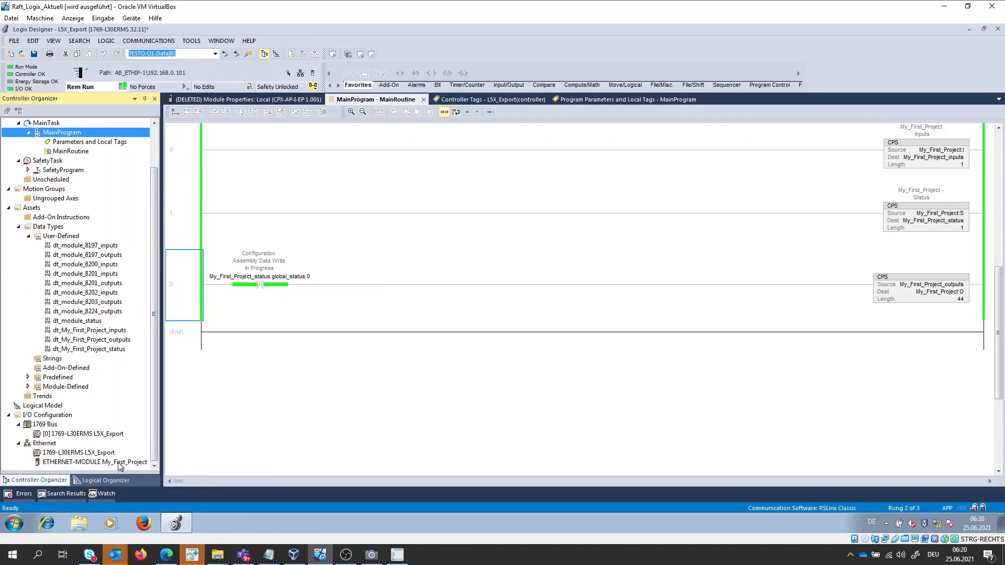
mouse_move(120, 465)
click(371, 555)
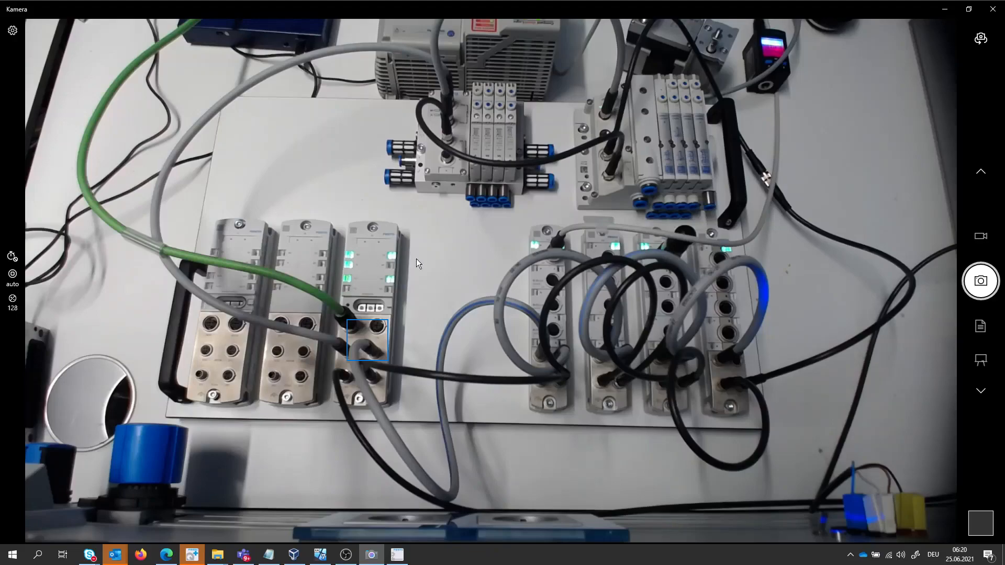
click(320, 556)
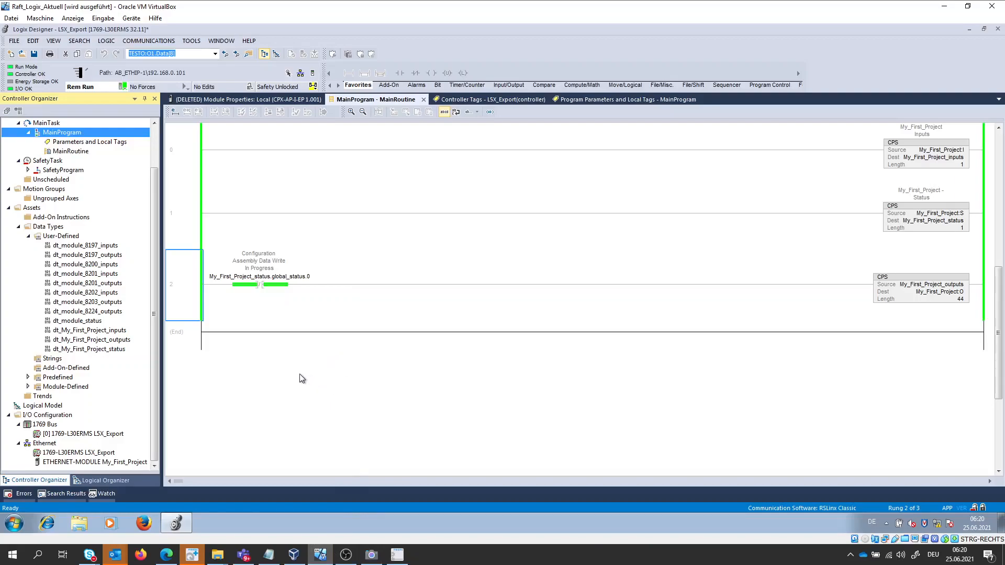
- Open the controller tags in monitoring view and examine the values and module descriptions of the My_First_Project:C.Data elements
click(65, 145)
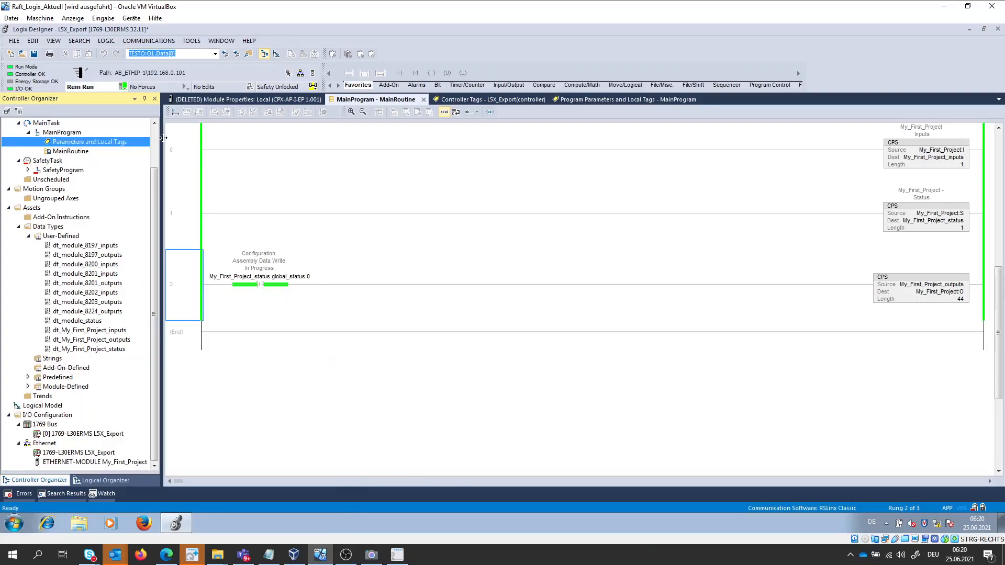
scroll(95, 139, up, 2)
click(41, 137)
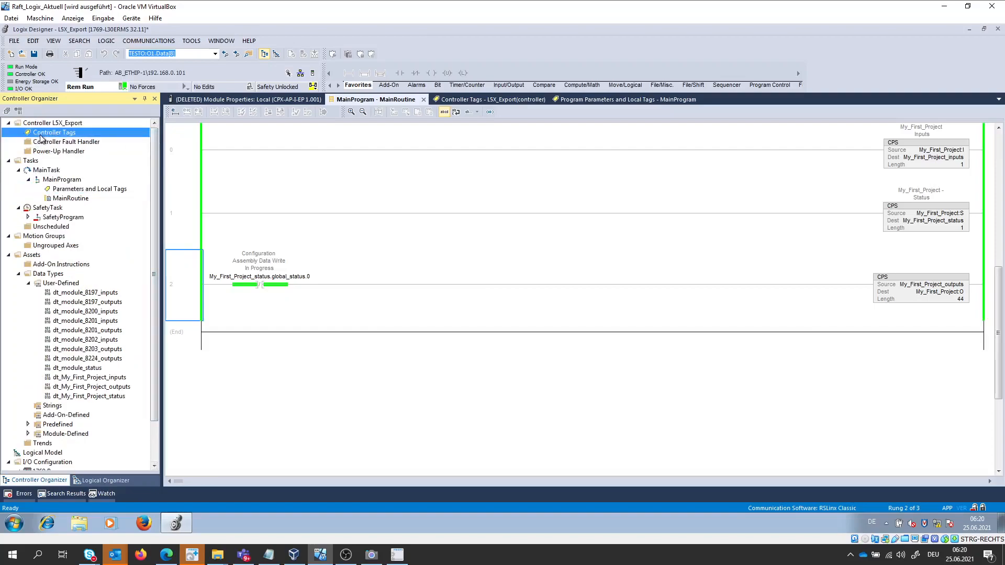
double_click(41, 137)
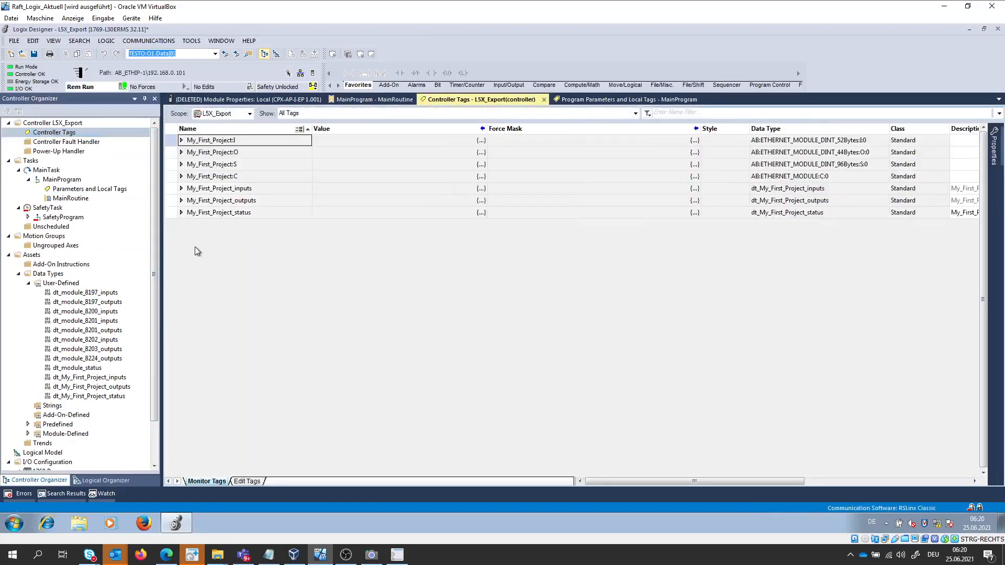
click(181, 177)
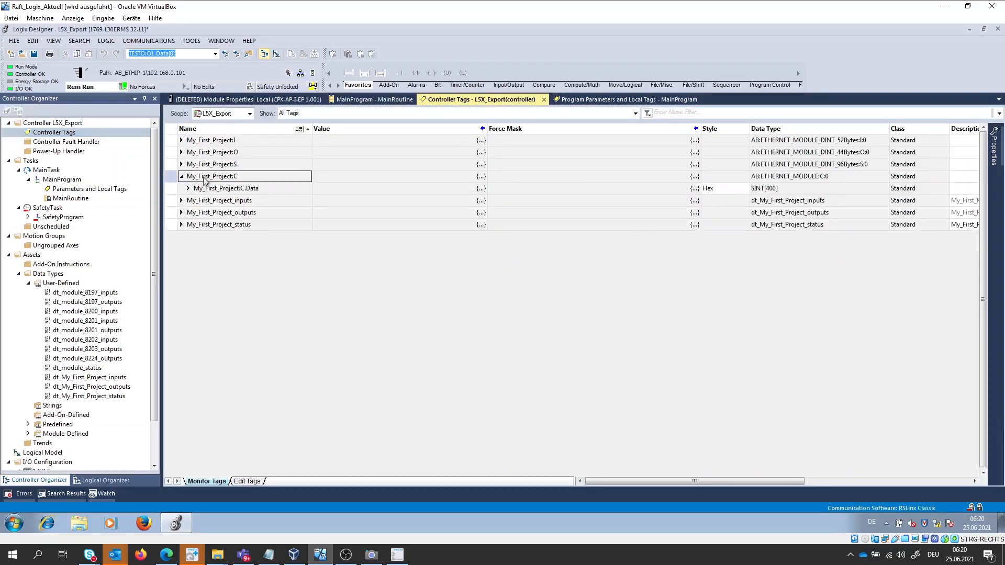
click(188, 188)
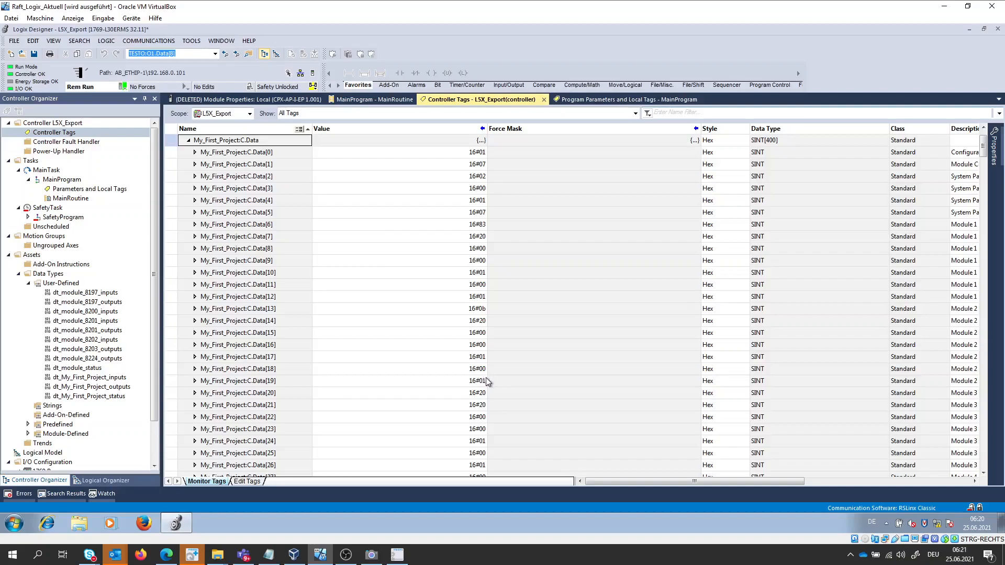
drag(613, 483, 728, 486)
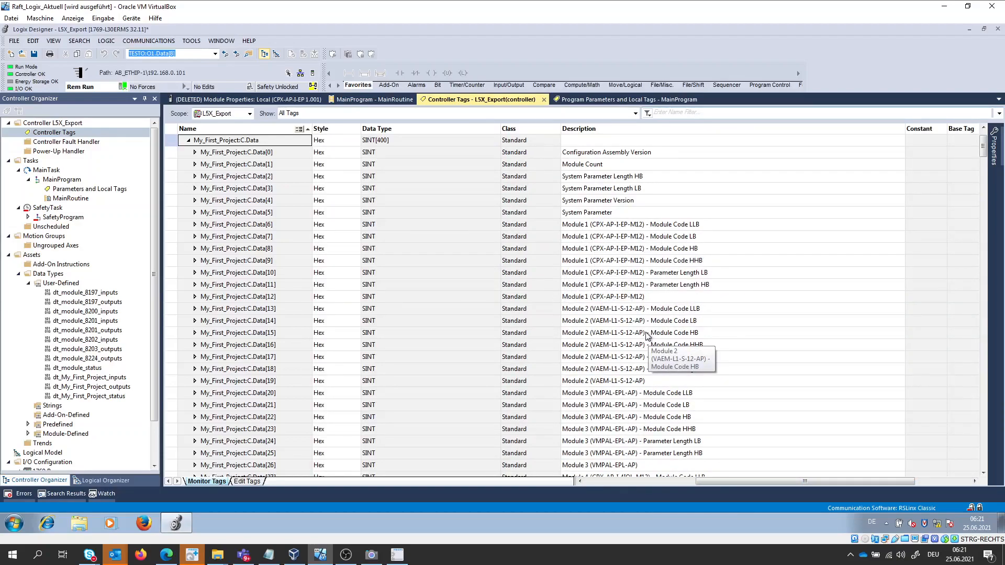
scroll(647, 337, down, 2)
scroll(643, 338, down, 3)
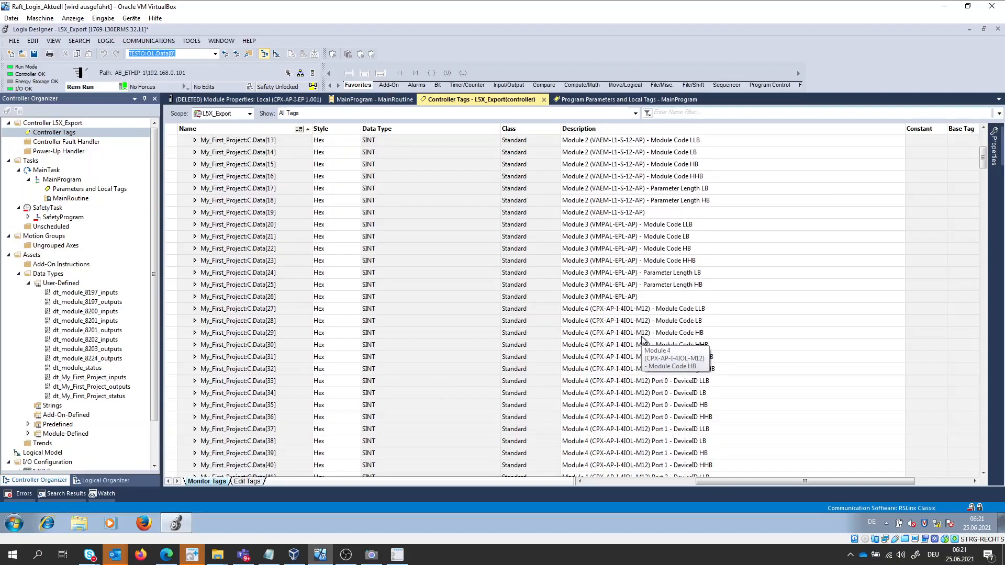
click(616, 482)
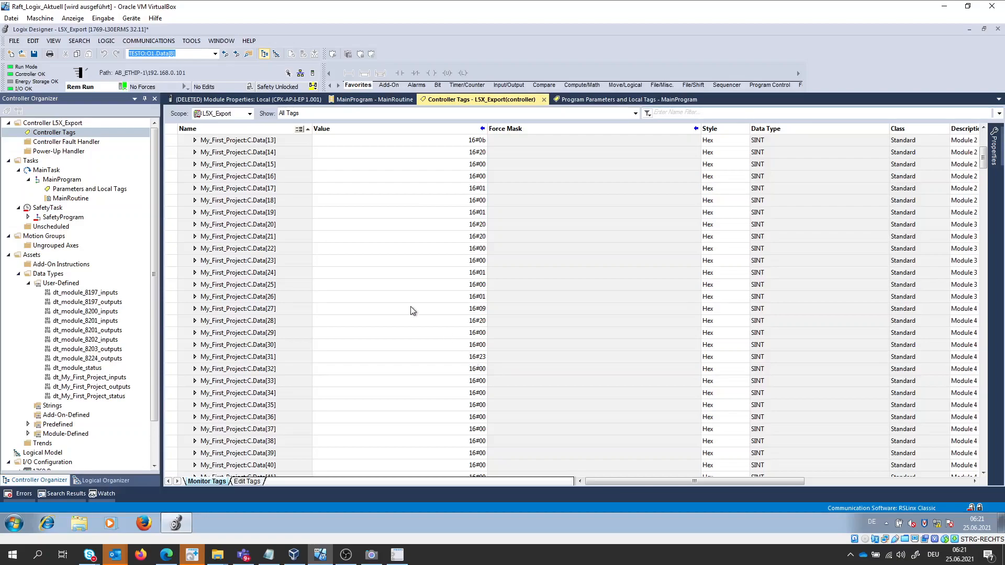
scroll(983, 140, up, 6)
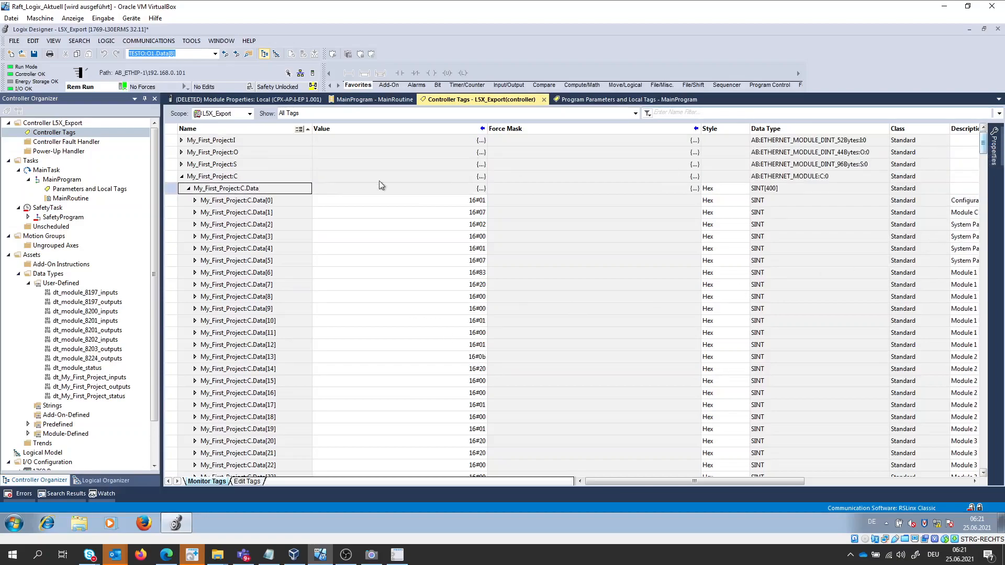
click(181, 177)
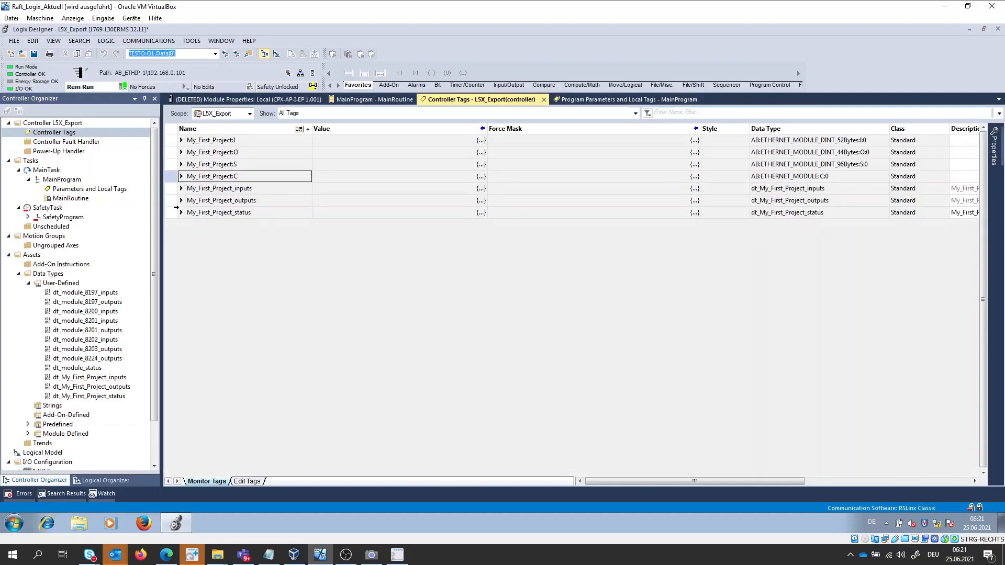
- Expand My_First_Project:I.Data and My_First_Project:O.Data to examine the raw input and output values
click(181, 141)
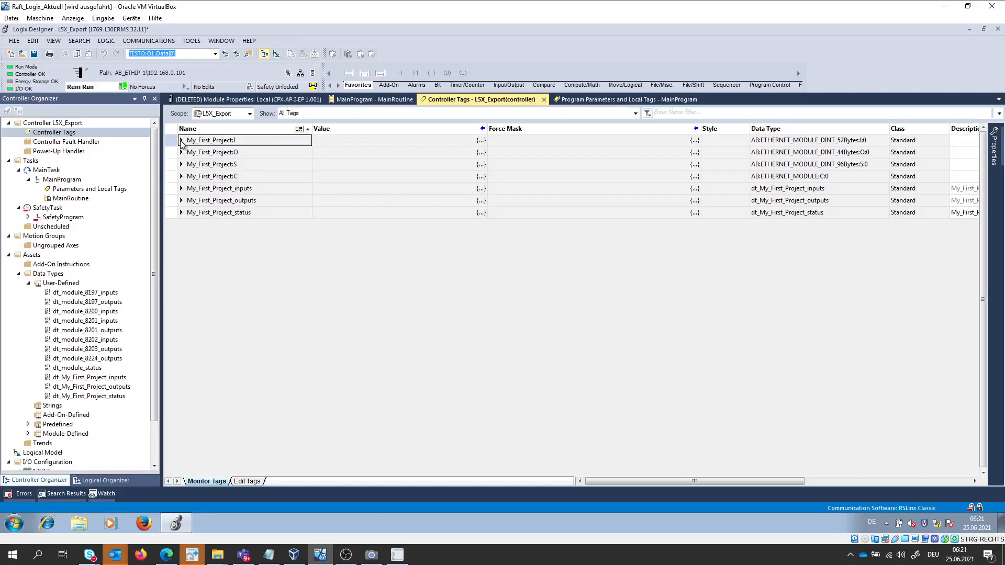
click(189, 152)
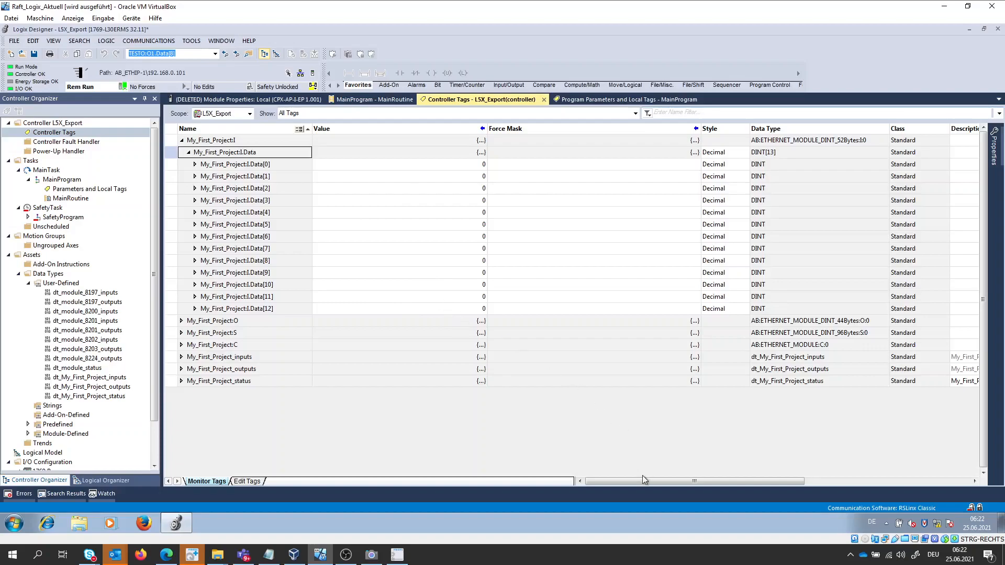
mouse_move(614, 482)
mouse_down()
mouse_move(791, 481)
mouse_move(615, 482)
mouse_up()
click(181, 322)
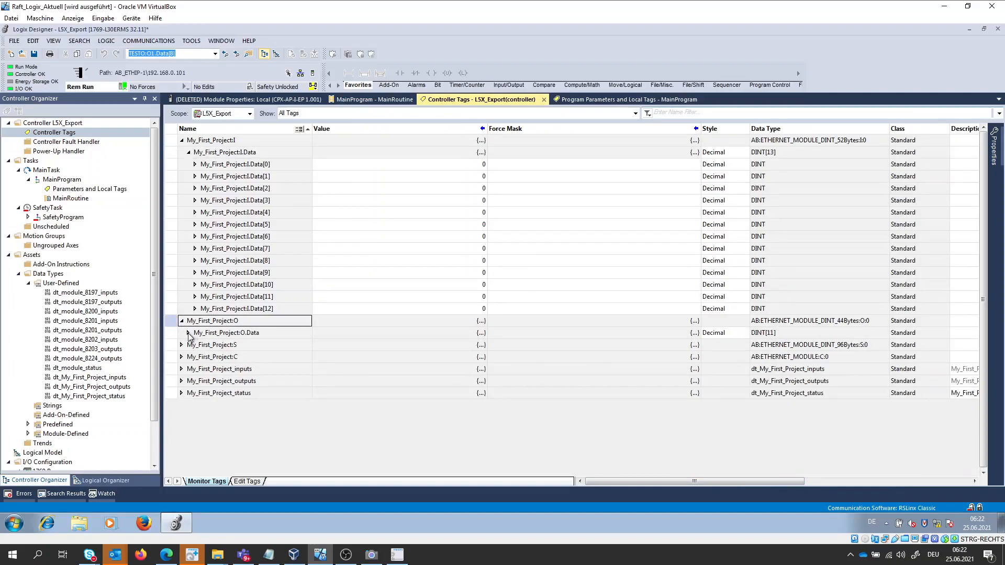
click(189, 334)
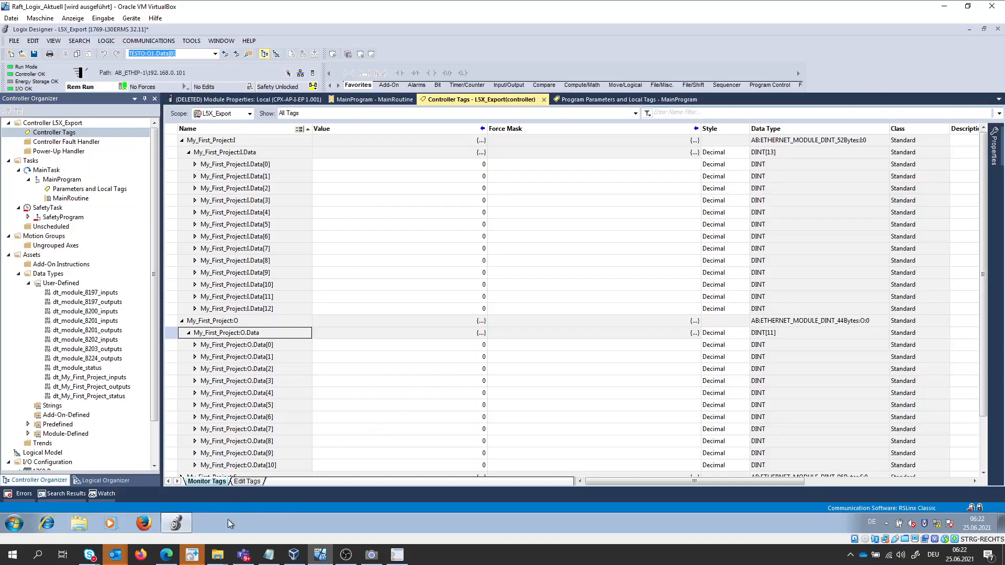
- Switch to the Festo AP-I-EP web page in Edge and view the EtherNet/IP Assembly View of the input mapping
click(166, 555)
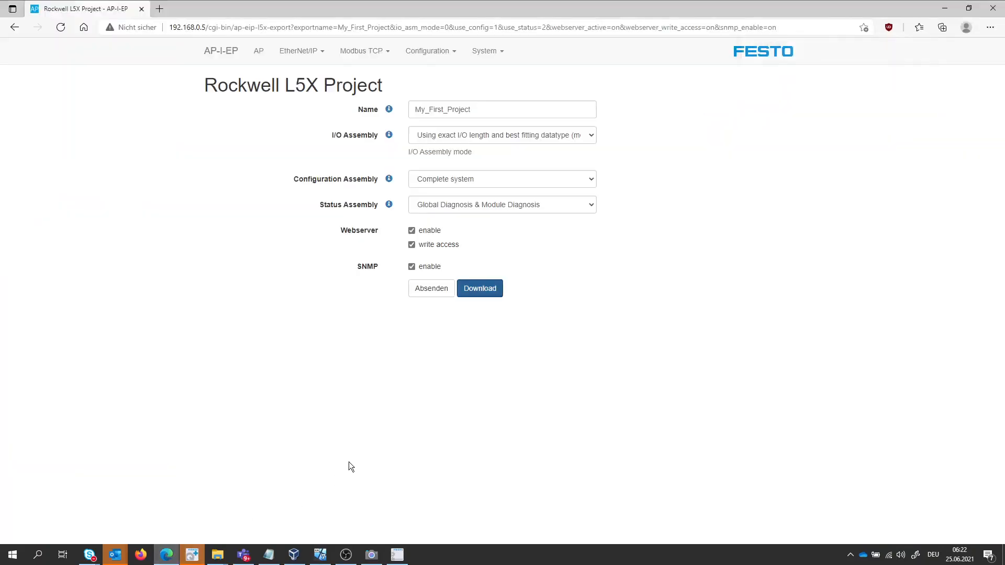
click(293, 51)
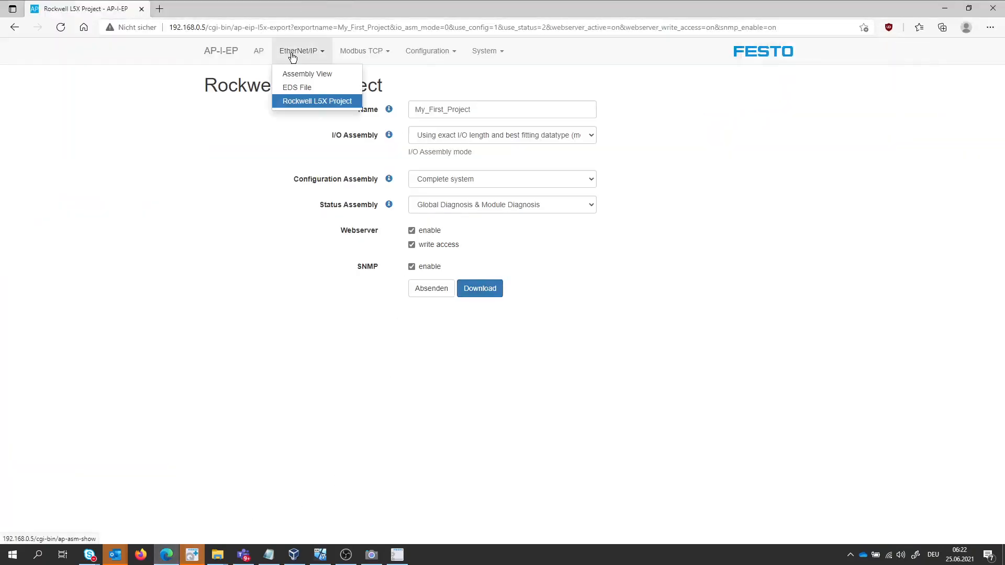
click(315, 75)
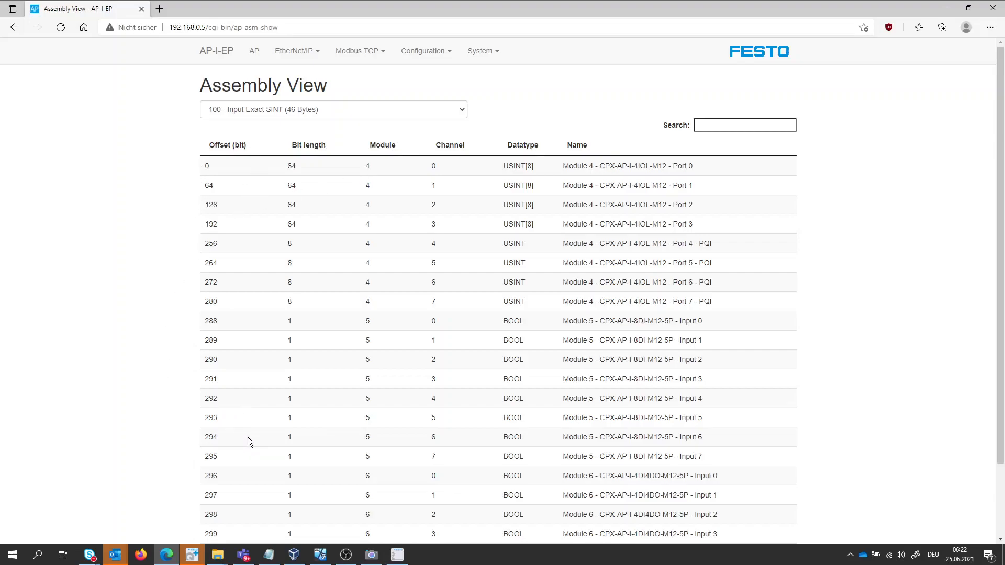
- Return to the L5X_Export controller tags and collapse the My_First_Project:I and My_First_Project:O tags with their data arrays
click(320, 555)
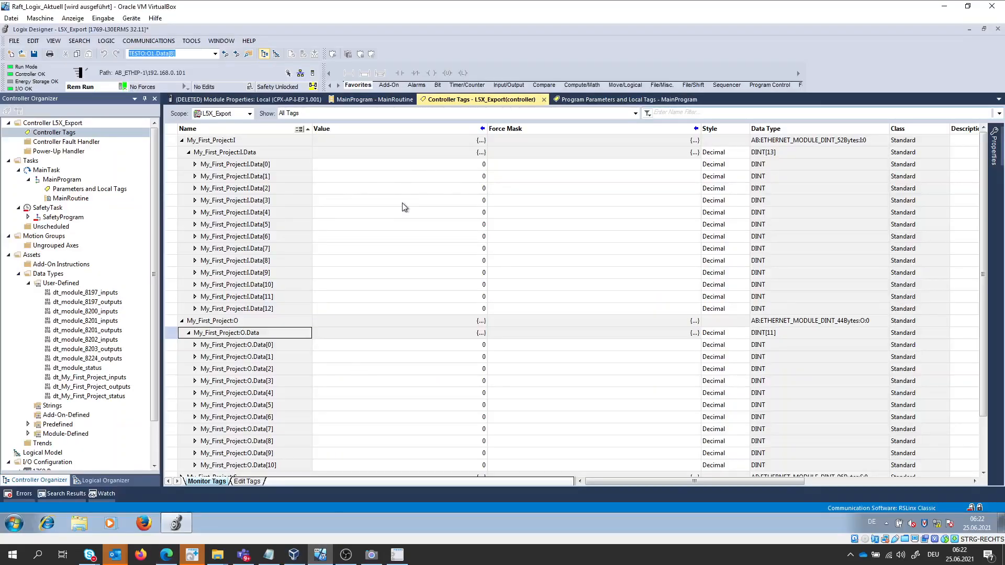
click(188, 153)
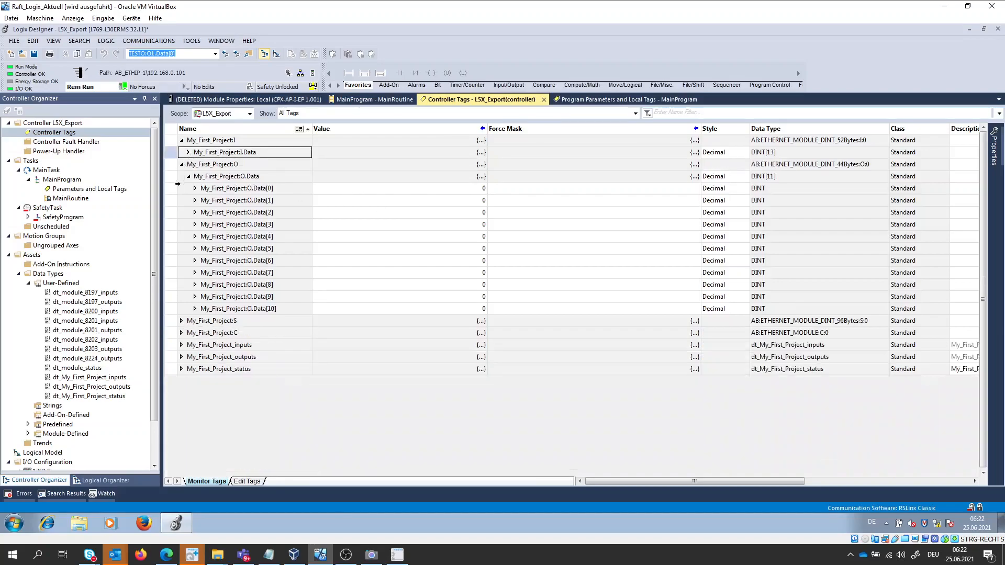
click(188, 176)
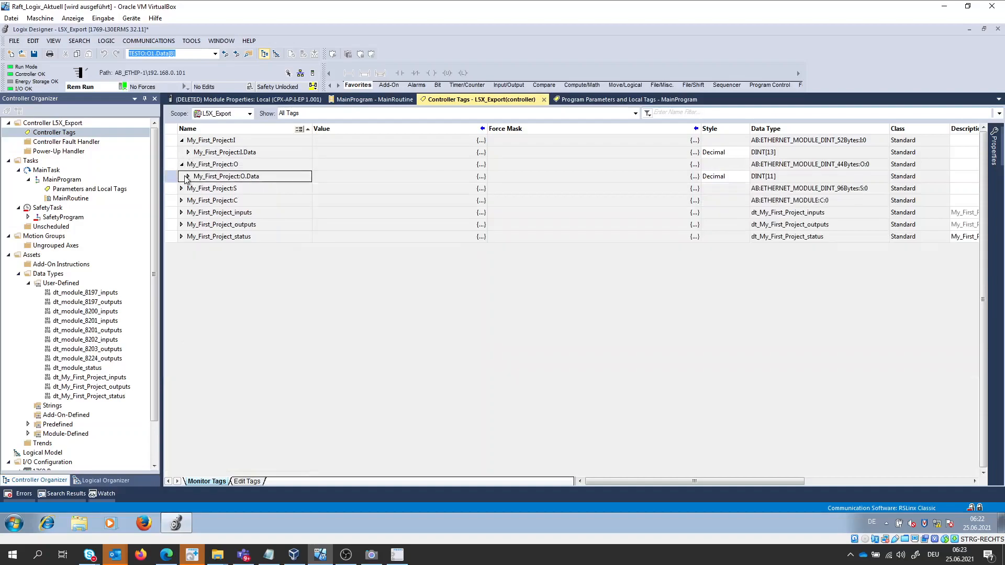
click(182, 164)
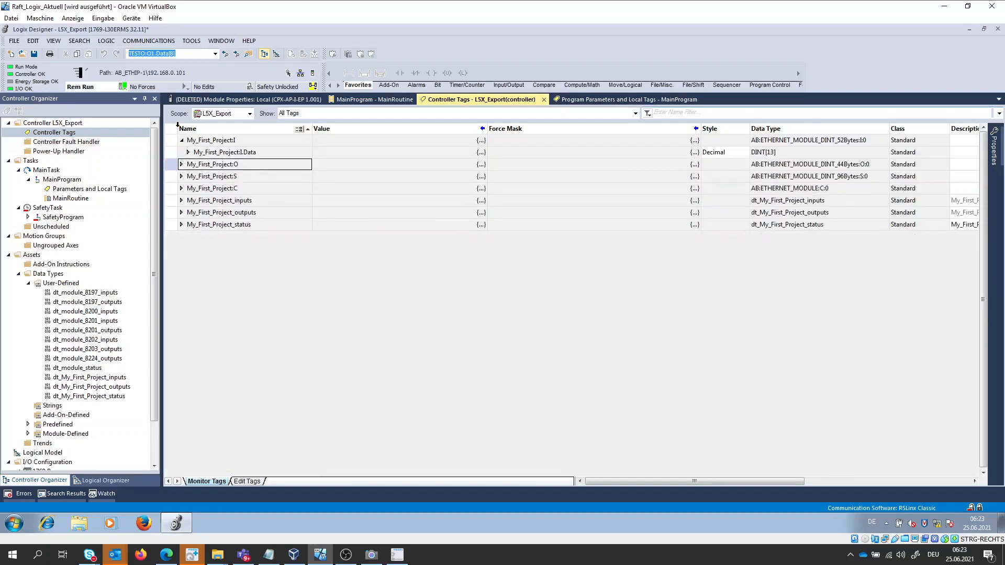
click(182, 140)
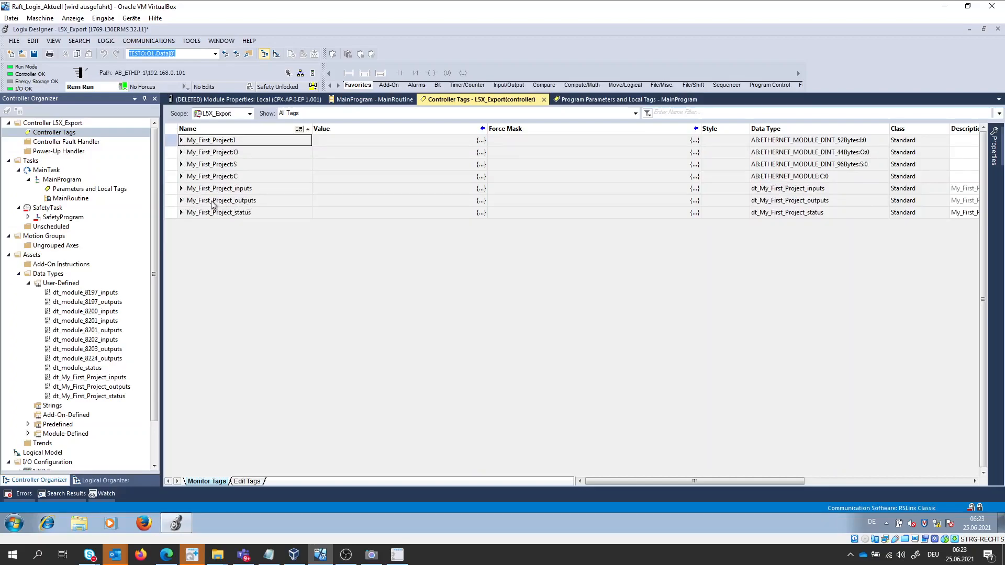
- Expand My_First_Project_outputs and its module_2 element, and examine the descriptions of the individual coils and output modules
click(182, 201)
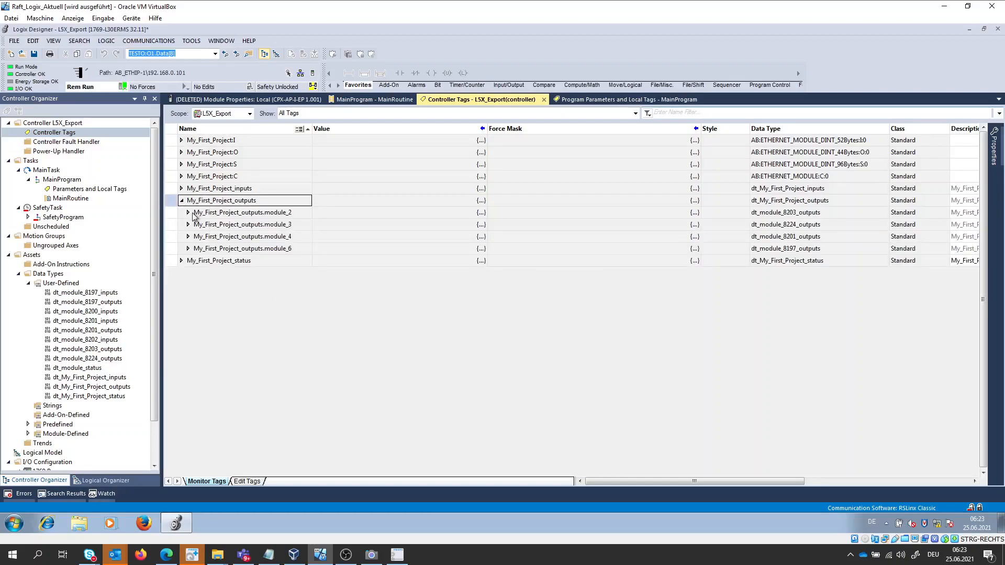
click(188, 213)
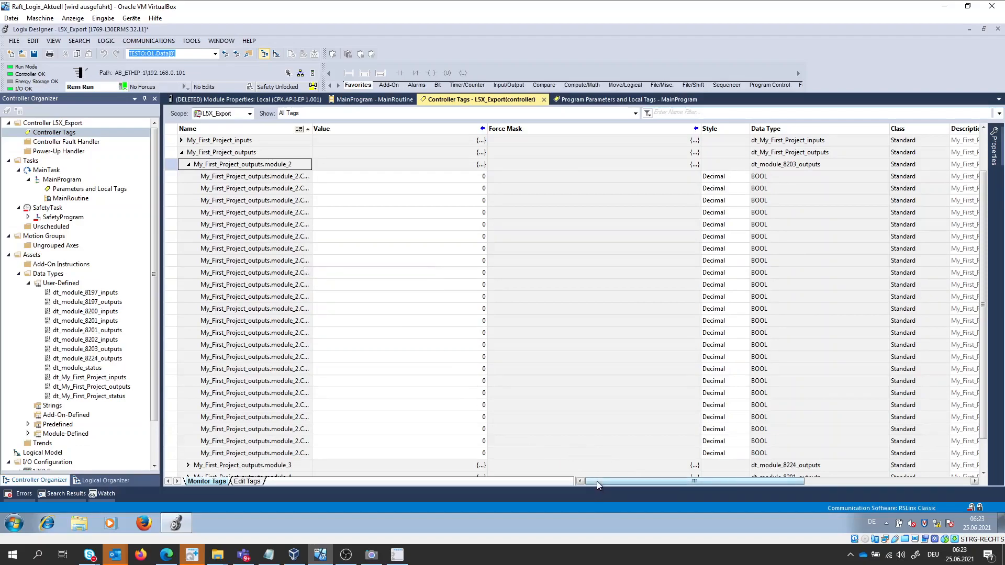
drag(597, 480, 703, 484)
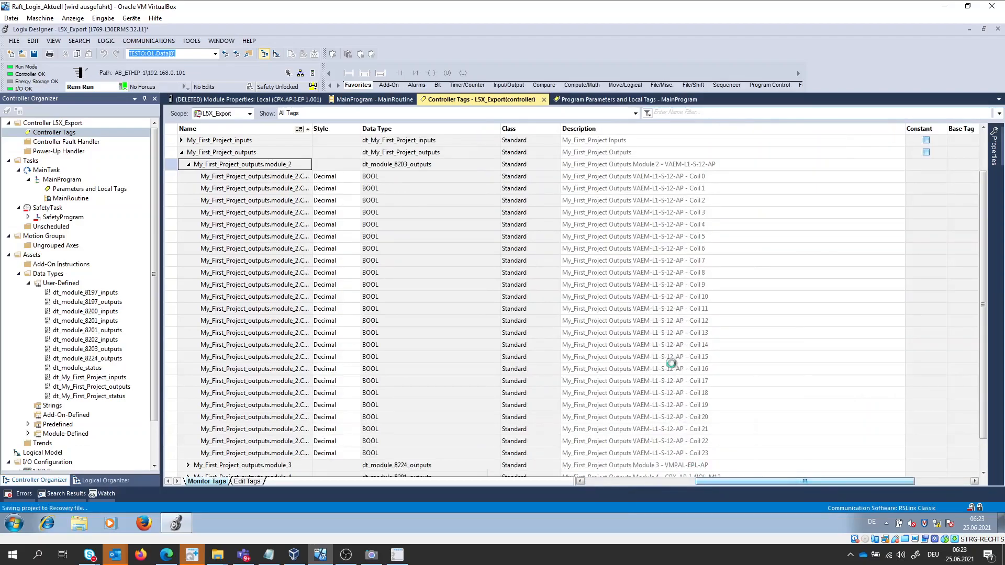
click(576, 130)
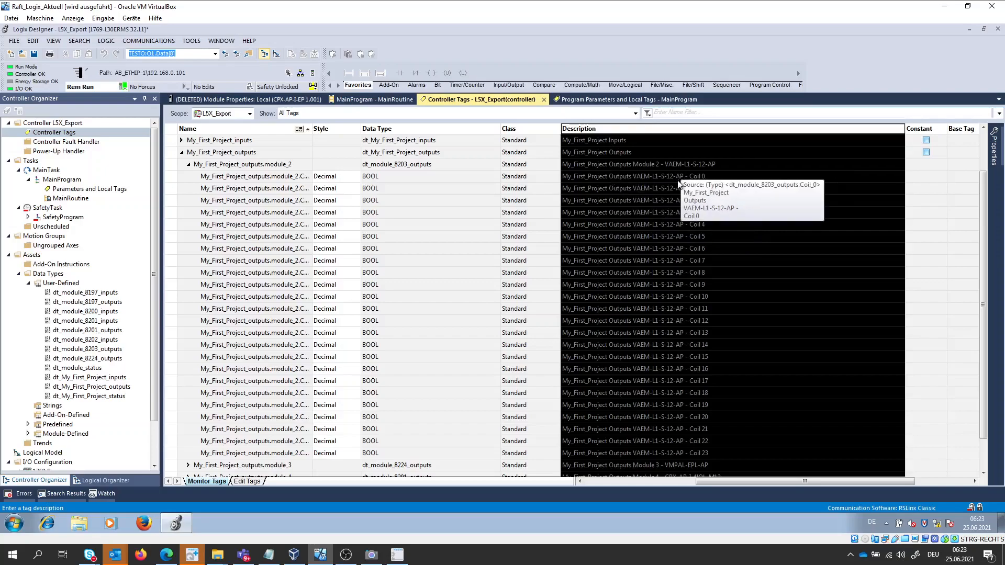
scroll(887, 291, down, 3)
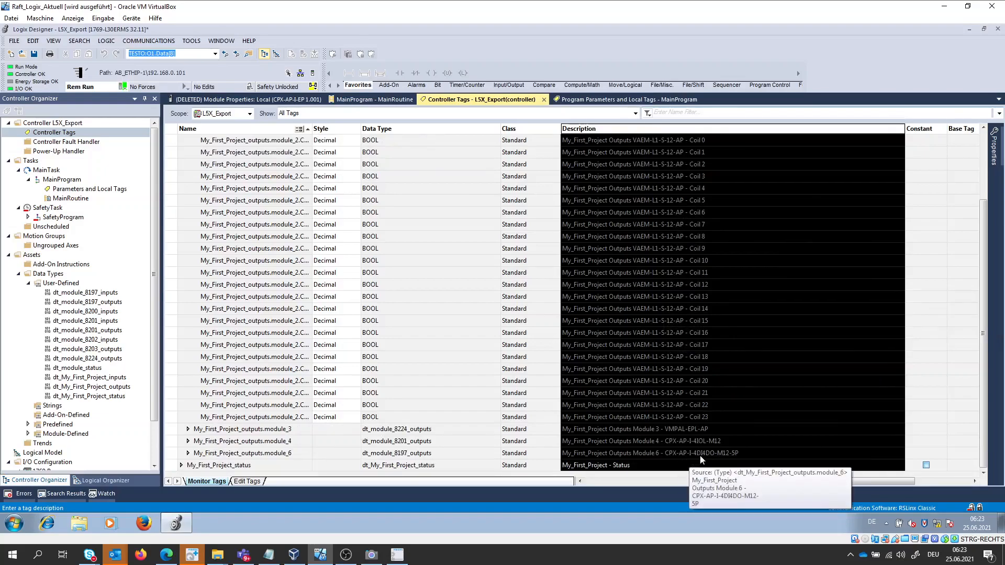
click(928, 427)
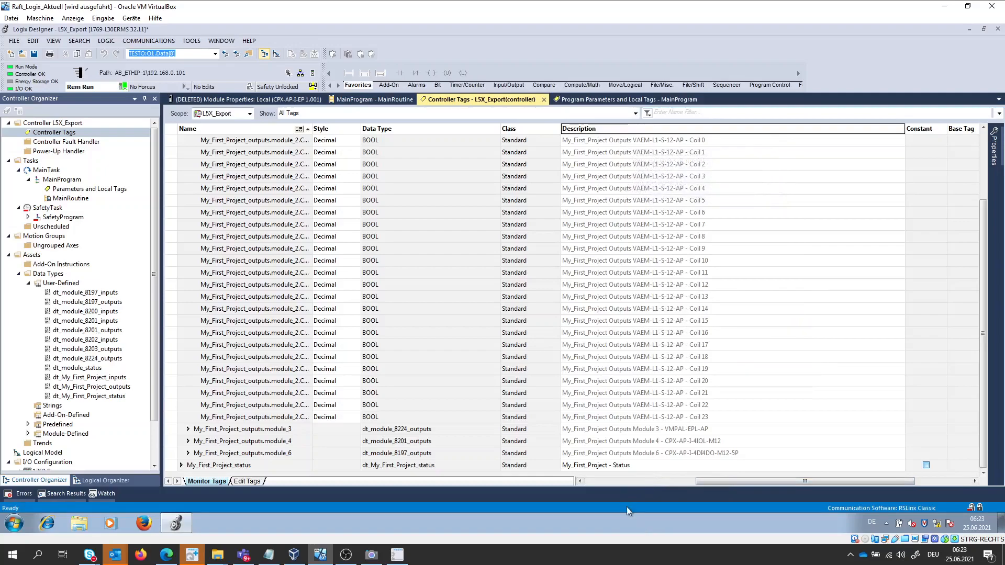
- Set the values of the first eight outputs of My_First_Project_outputs.module_2, Coil 0 to Coil 7, to 1
click(617, 482)
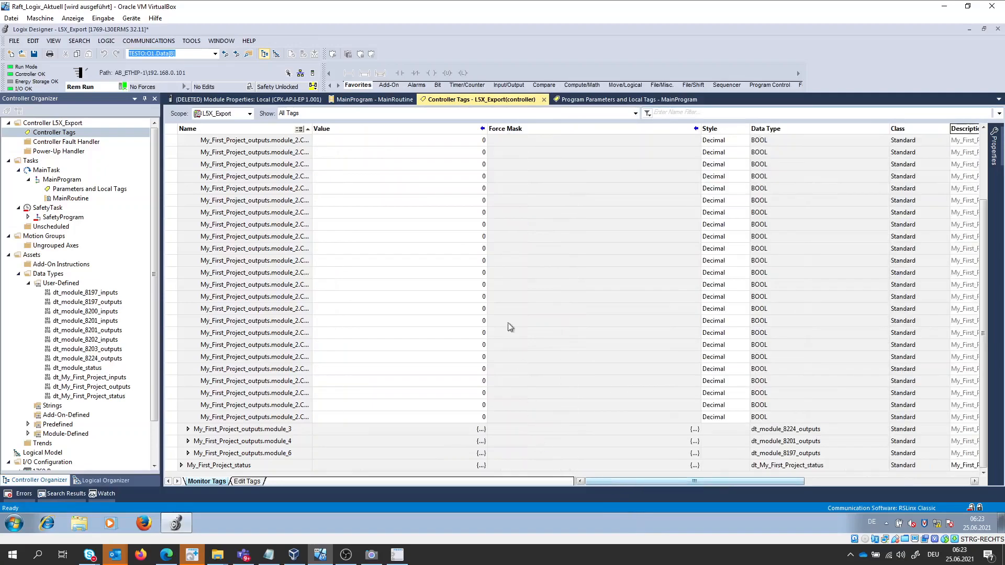
scroll(451, 144, up, 1)
click(454, 152)
text(1)
click(455, 164)
text(1)
click(456, 176)
text(1)
click(456, 186)
text(1)
click(461, 200)
text(1)
click(460, 212)
text(1)
click(460, 224)
text(1)
click(462, 236)
text(1)
click(464, 249)
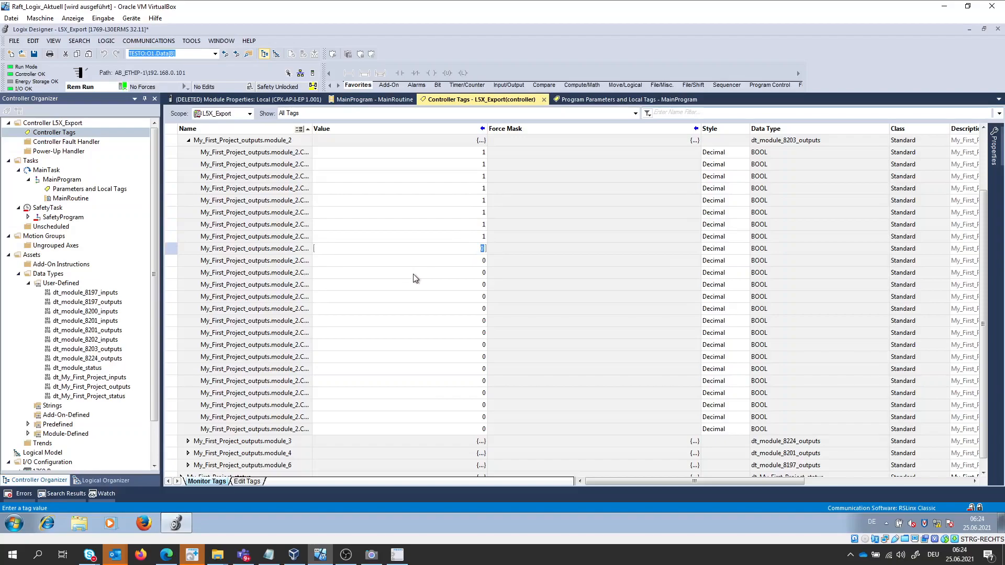
- Switch to the Camera app to check the valve terminal, and return to the controller tags and collapse My_First_Project_outputs
click(368, 557)
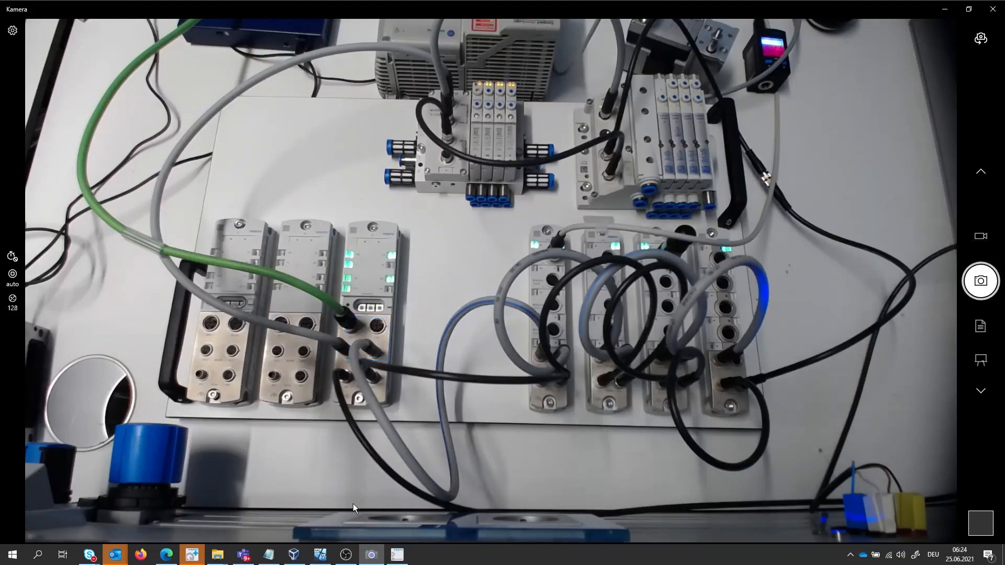
mouse_move(323, 558)
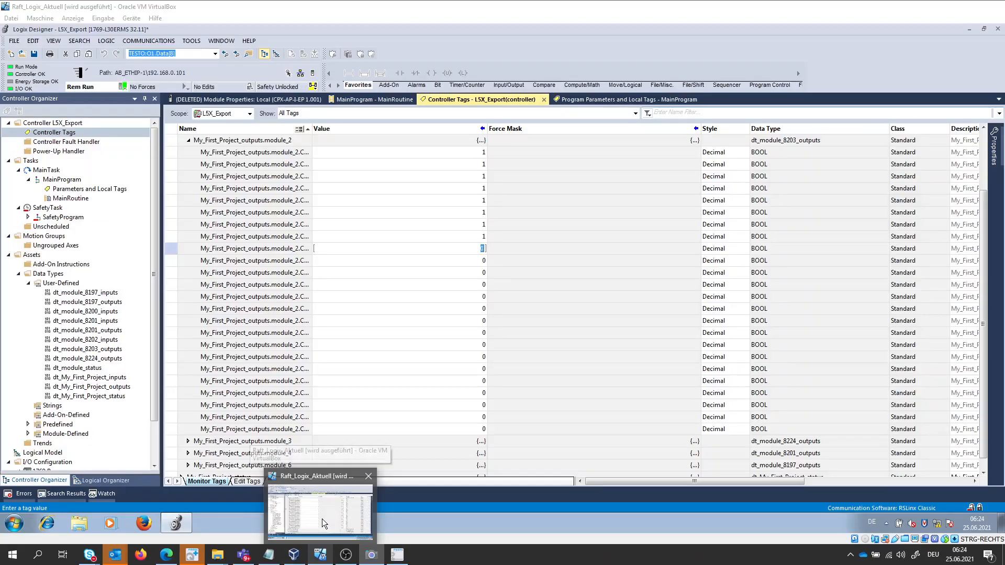
click(322, 519)
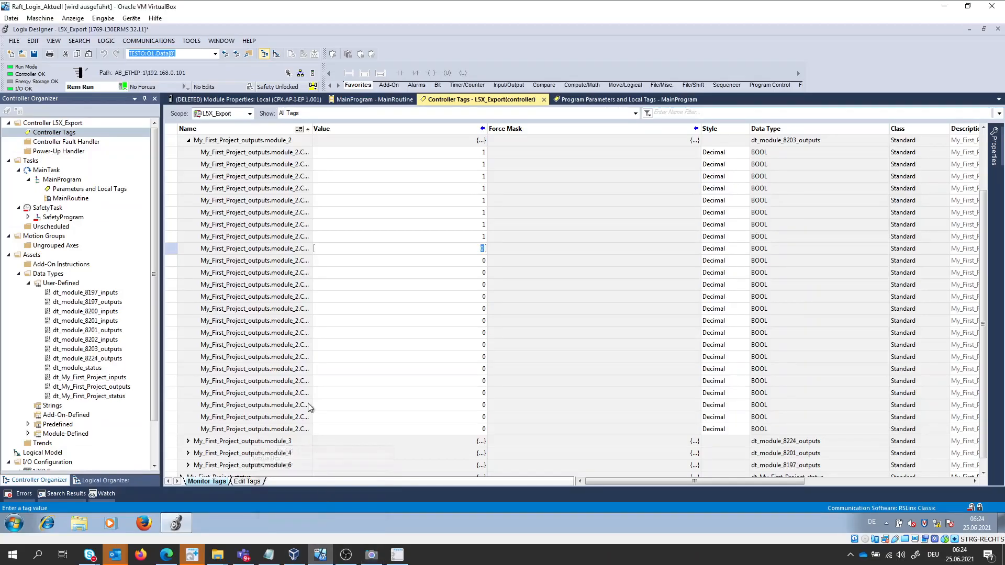
scroll(230, 387, up, 2)
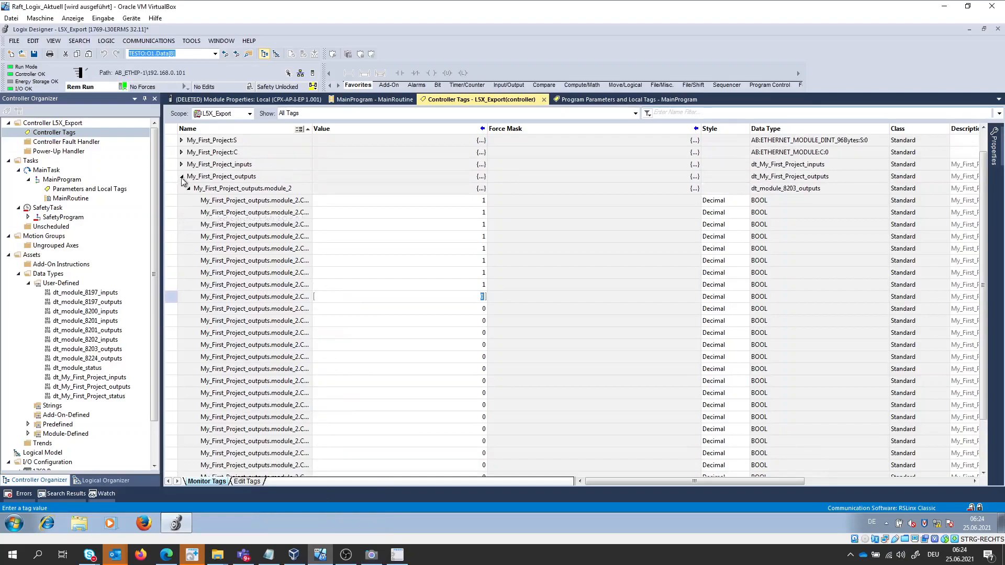
click(181, 177)
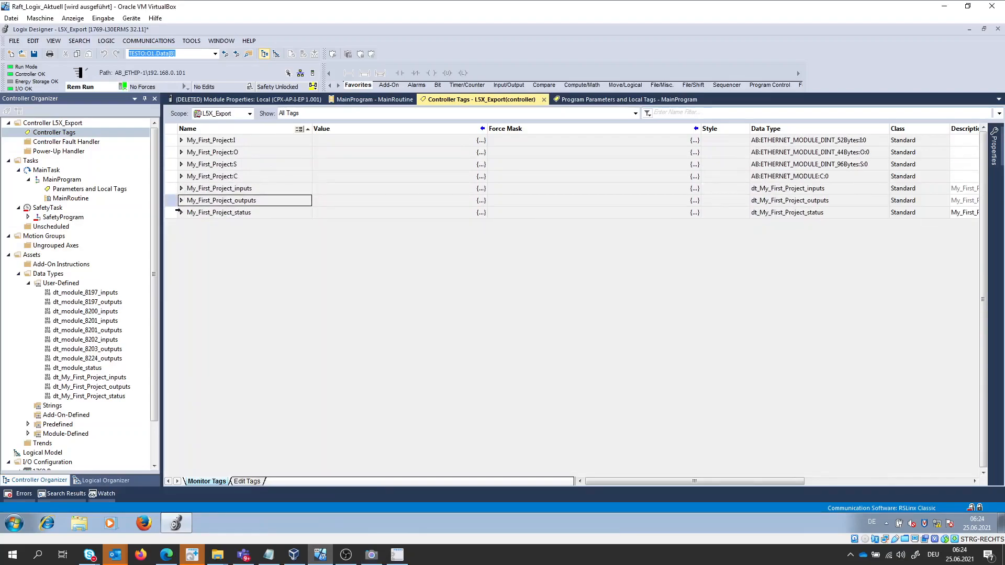
- Expand My_First_Project_status with a wider Name column, view the hardware in the Camera app and return to examine the diagnosis values
click(182, 213)
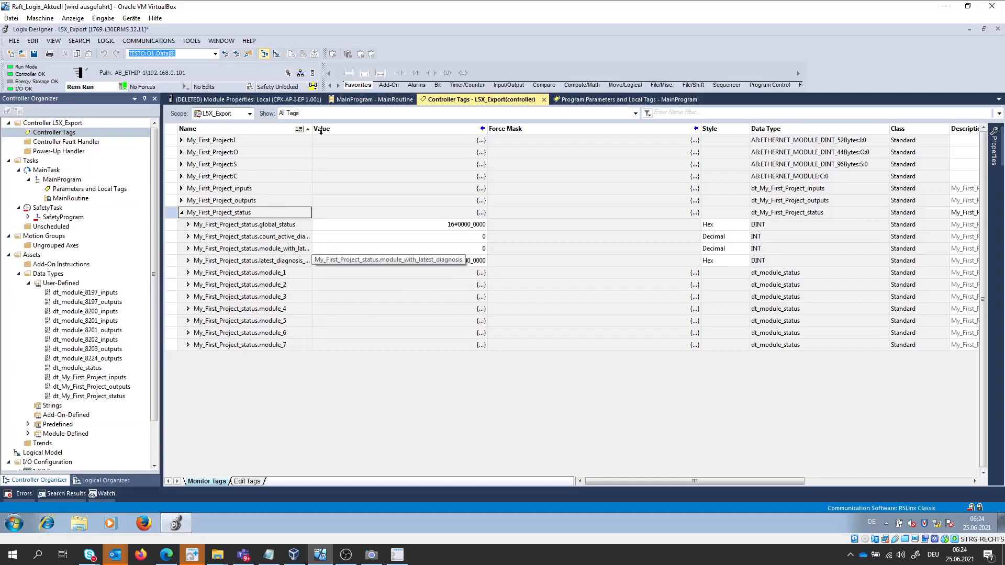
drag(316, 131, 354, 129)
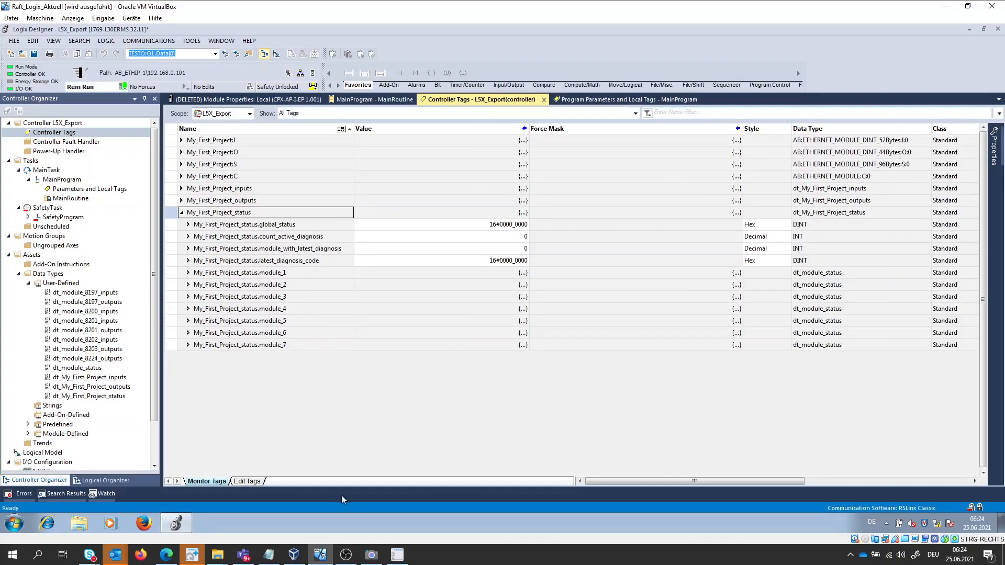
click(371, 555)
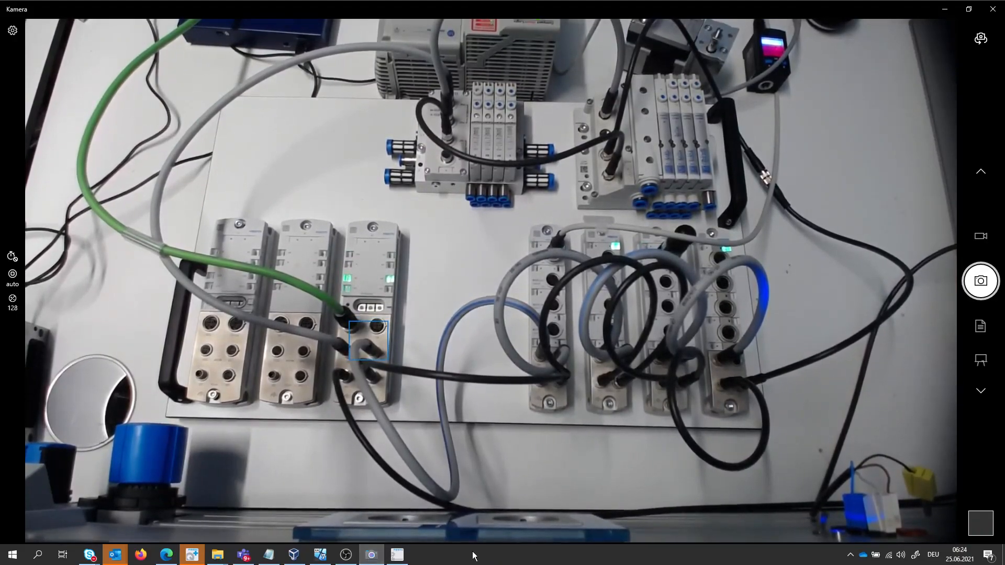
click(319, 555)
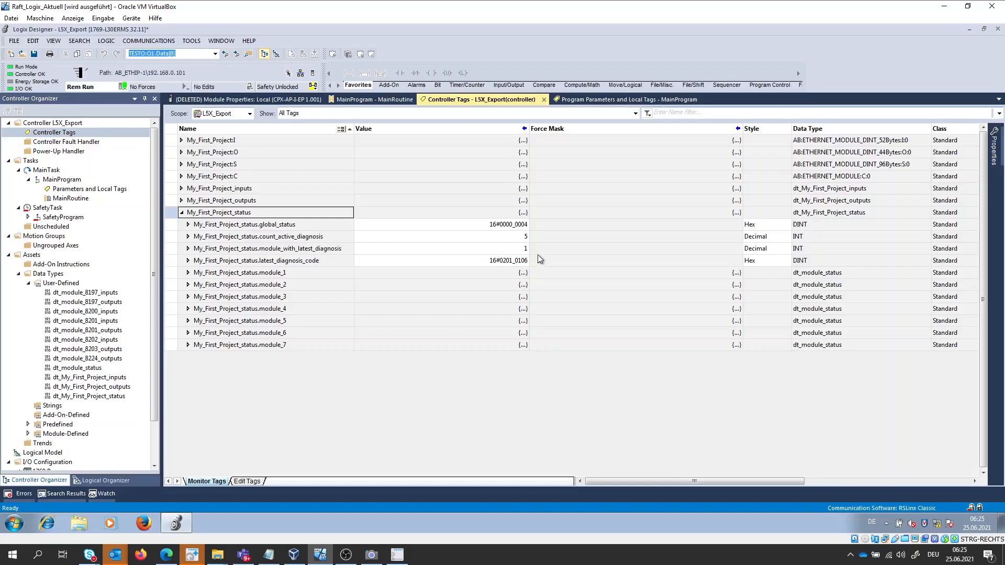
- Switch to the Festo product catalogue, search for CPX-AP-I-EP and open the Support Portal page of CPX-AP-I-EP-M12 in a maximized Firefox window
click(194, 555)
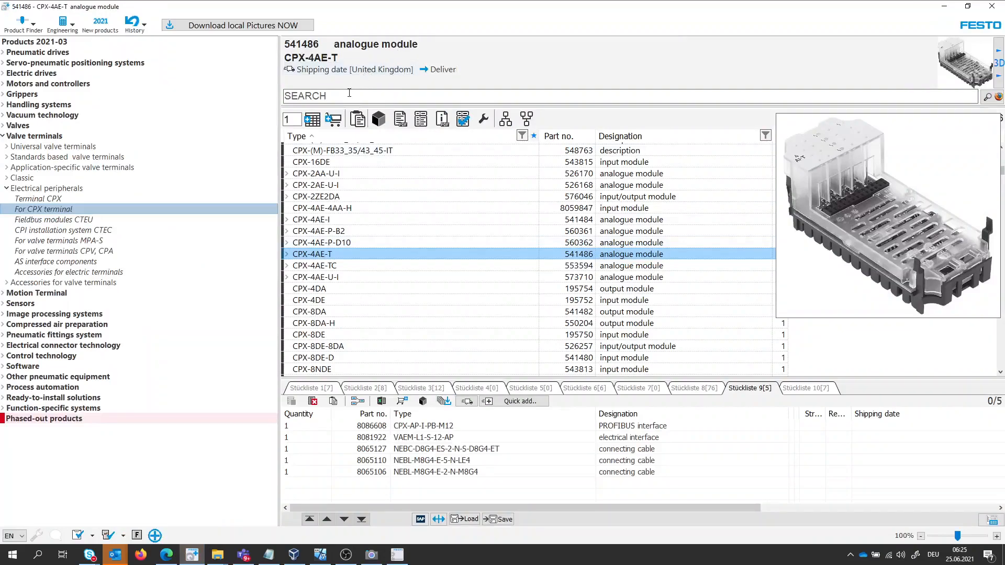
click(320, 96)
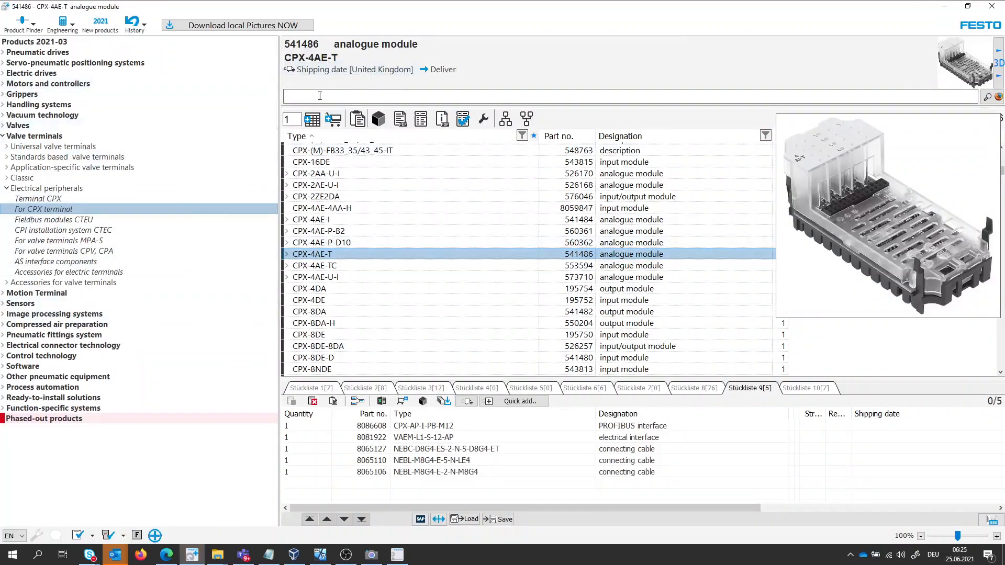
text(CPX-AP-I-EP)
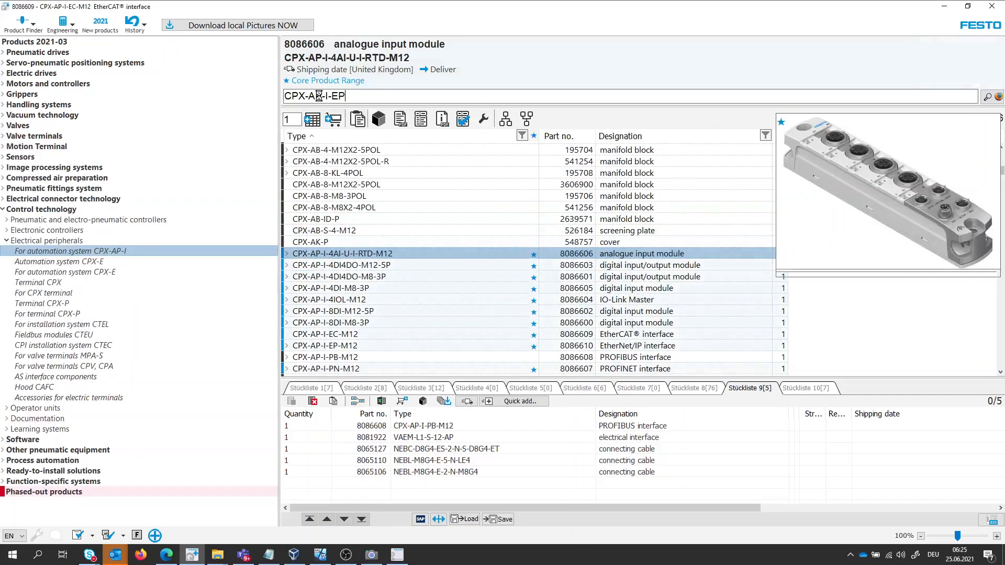
drag(0, 97, 404, 73)
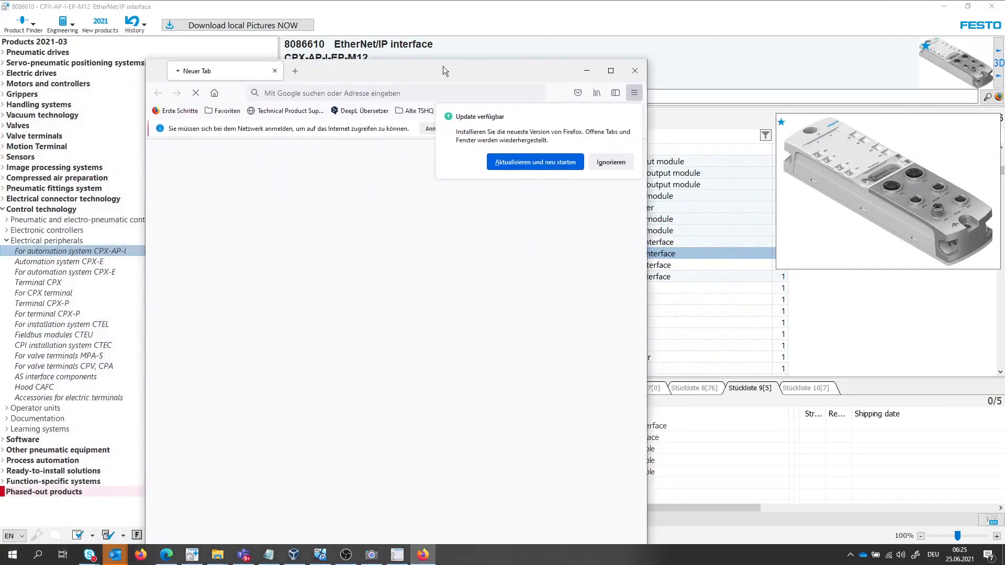
click(610, 72)
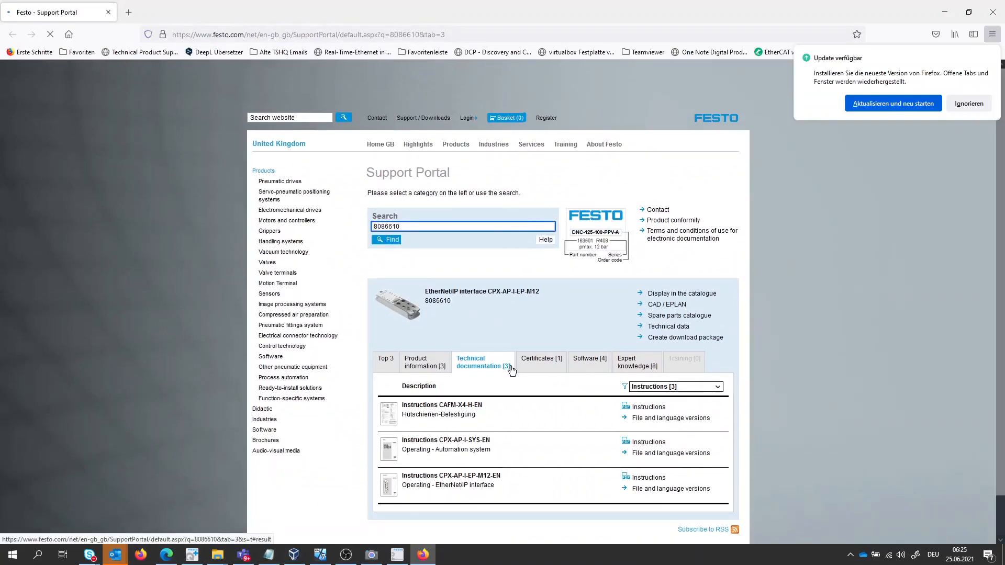
- Look up diagnostic code 02 | 01 | 0106 under Diagnostics and fault clearance in the CPX-AP-I-EP-M12 instructions, and return to the controller tags
click(641, 478)
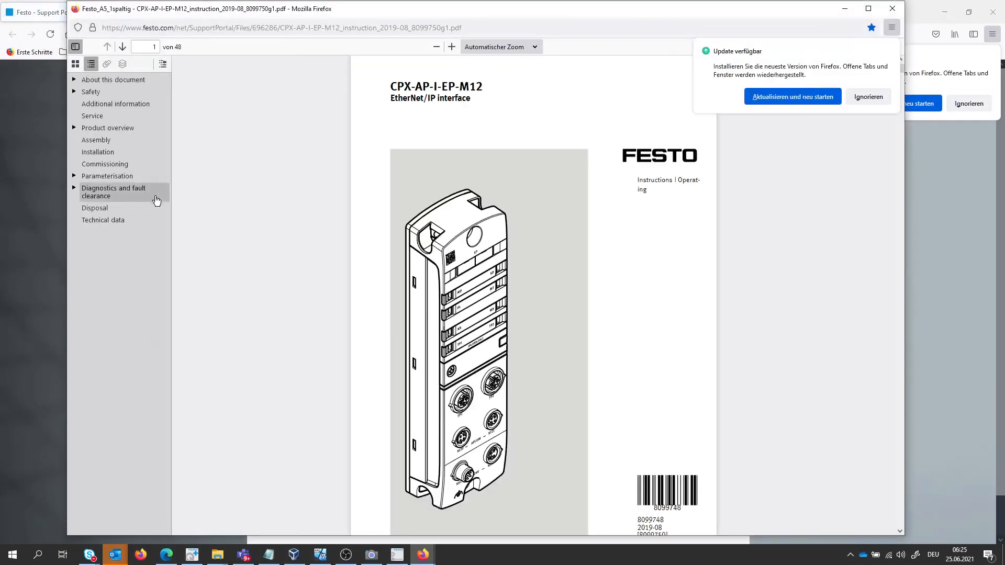
click(113, 194)
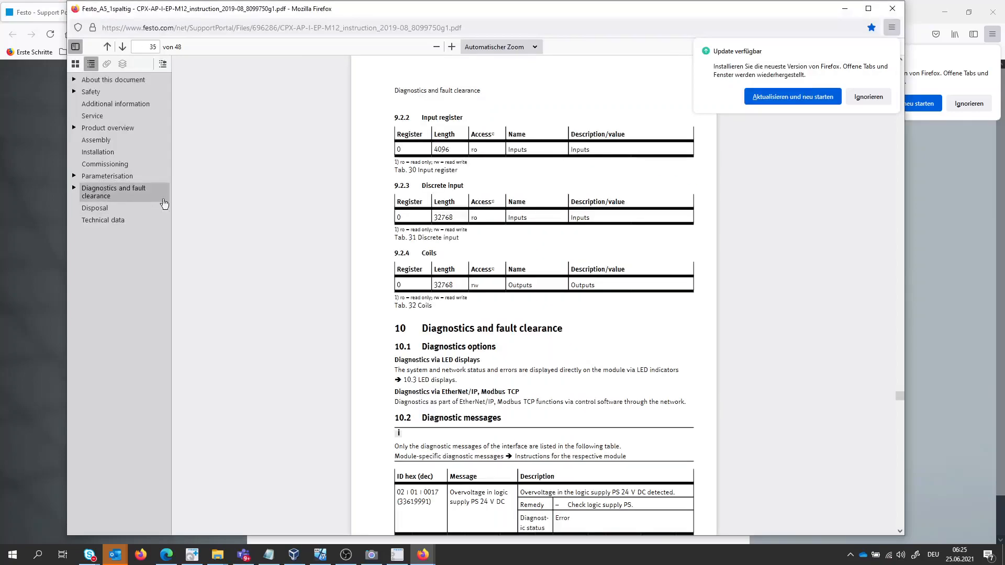
scroll(451, 247, down, 12)
scroll(450, 249, down, 5)
scroll(450, 250, up, 4)
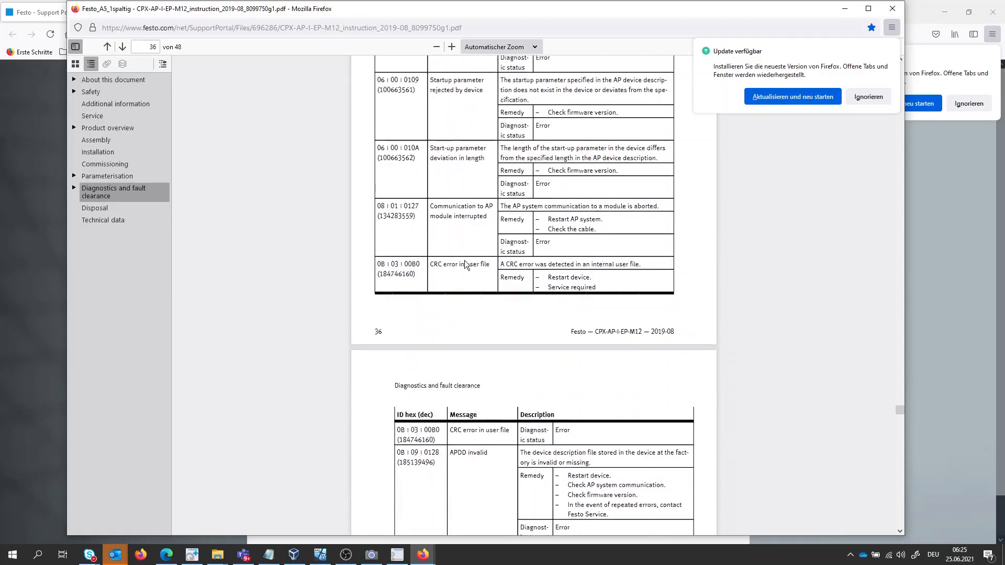
scroll(441, 275, up, 2)
scroll(440, 271, down, 5)
scroll(440, 271, up, 7)
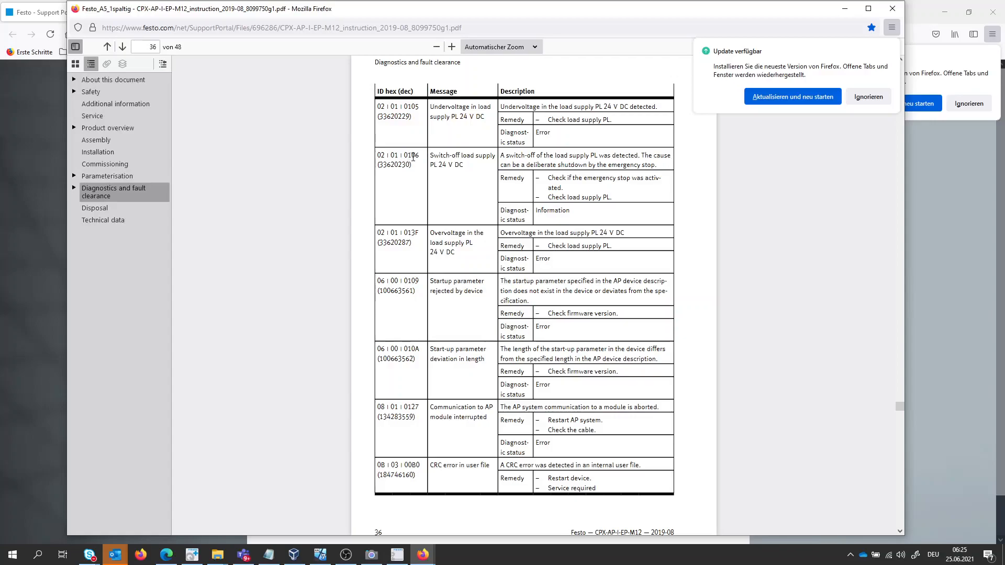
click(327, 556)
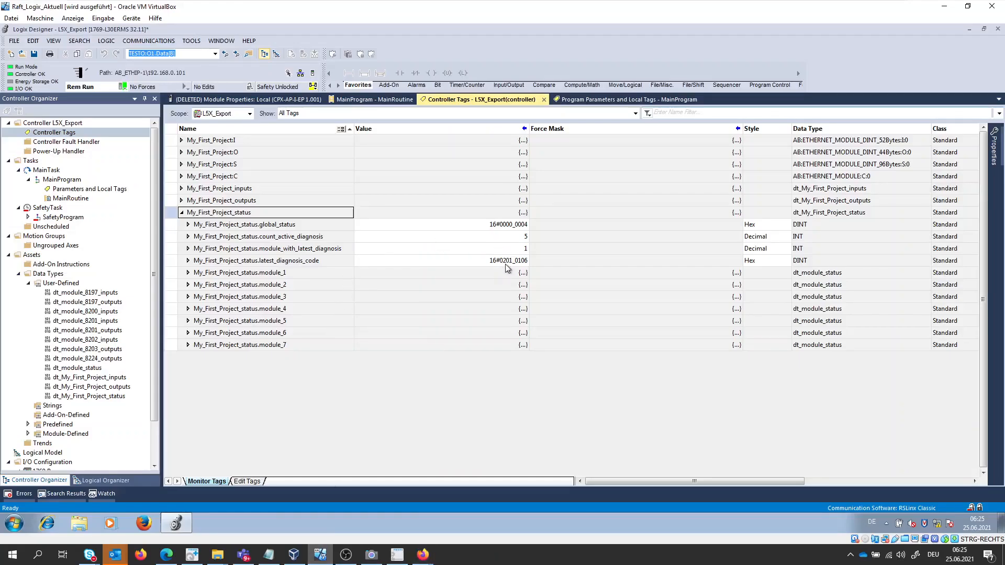